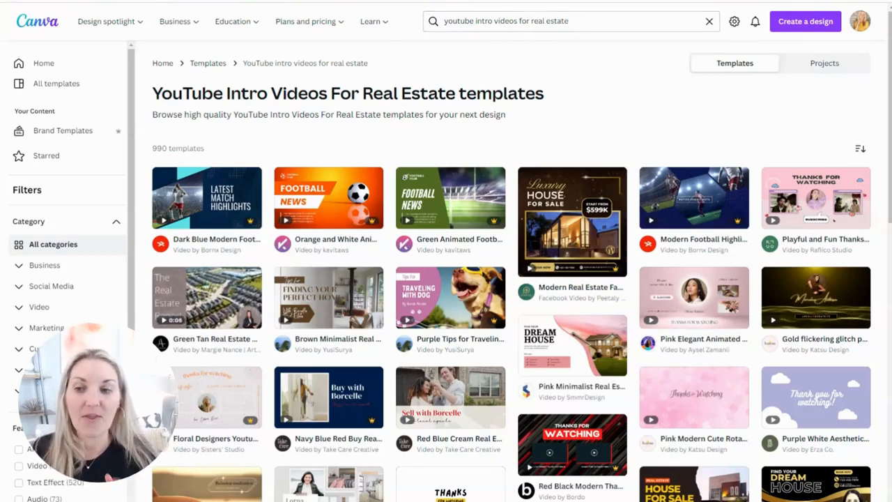
- Preview the Green Tan Real Estate Agent intro template and the Brown Minimalist Real Estate Tips intro template, and close the preview
click(214, 304)
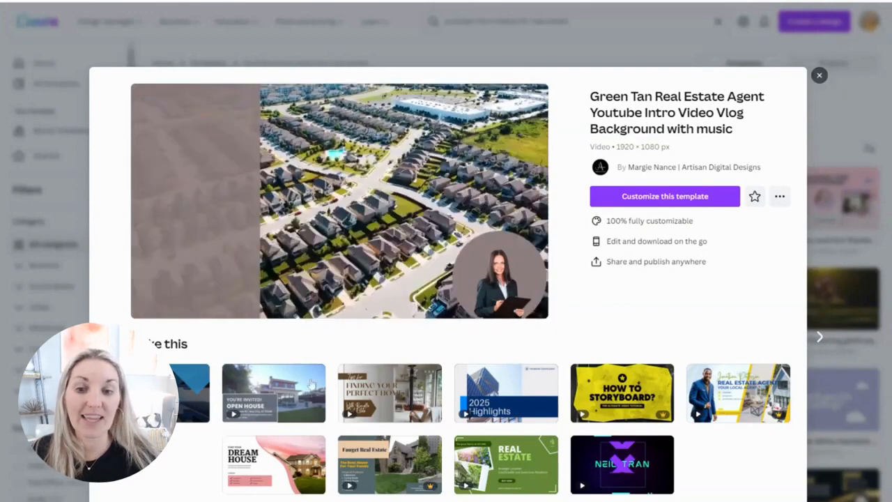
click(388, 404)
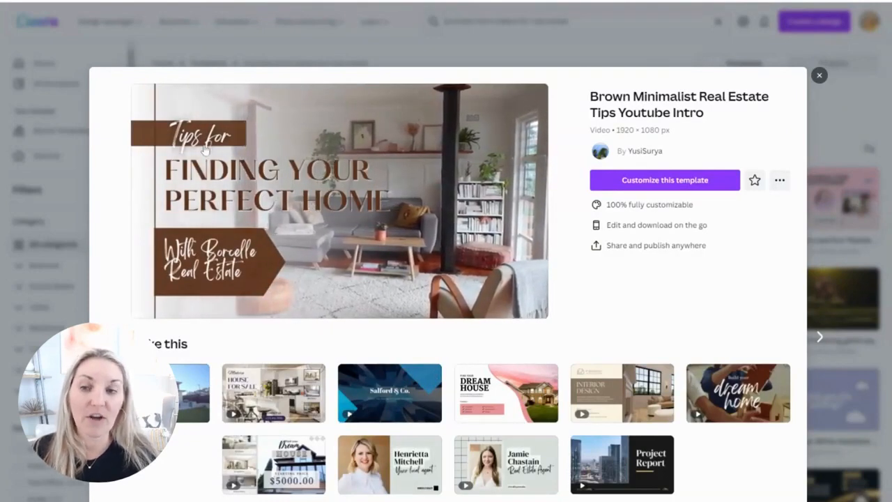
click(819, 75)
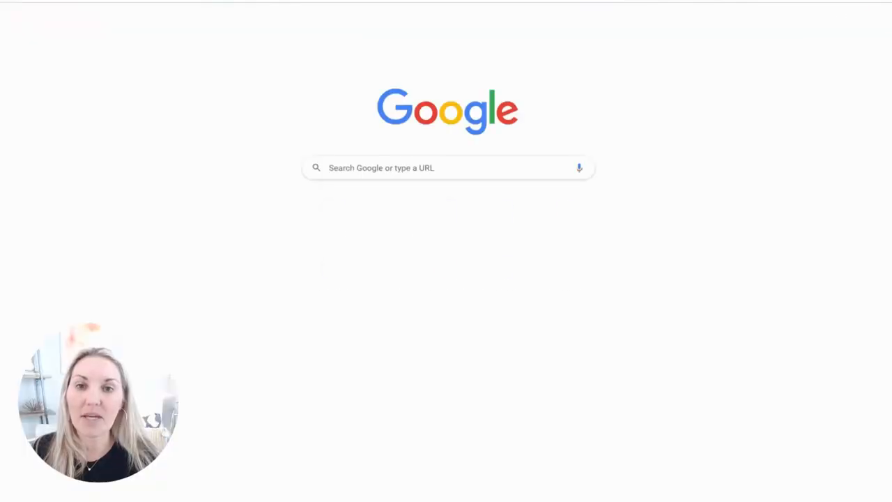
- Open the Canva home page in a new browser tab, dismiss the cash-back offer and create a blank 1920 × 1080 px video design
click(279, 1)
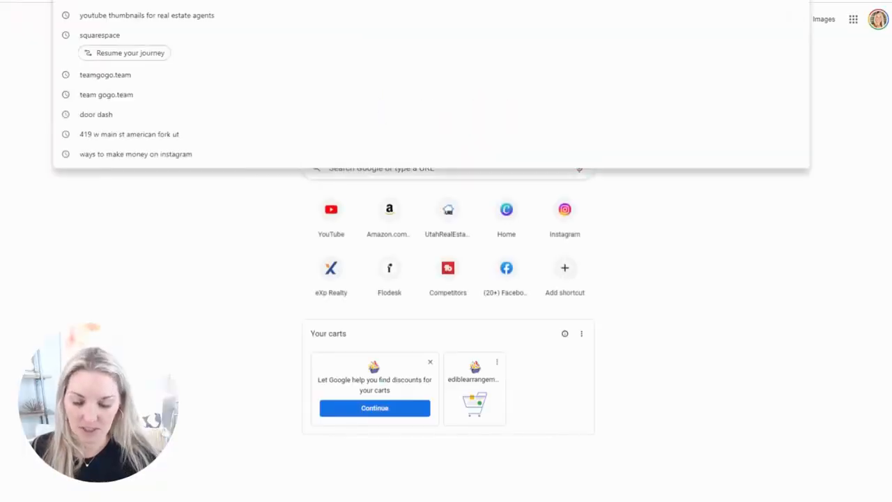
text(canva)
key(Return)
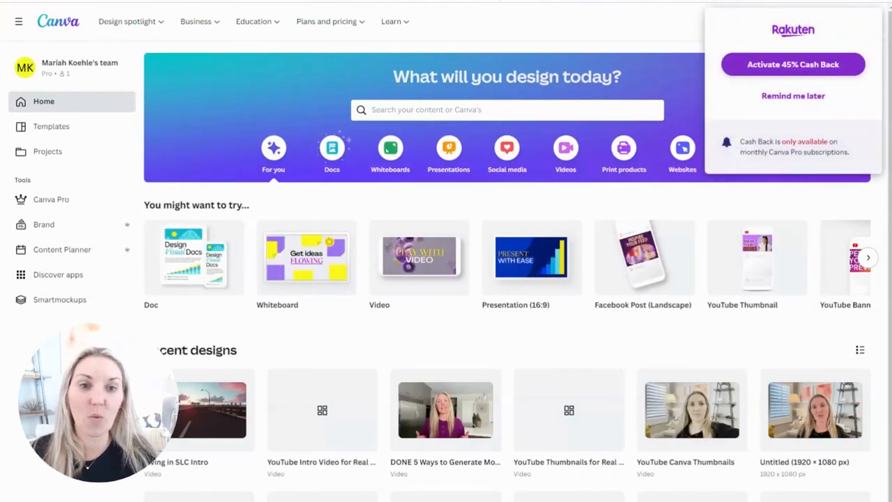
click(775, 99)
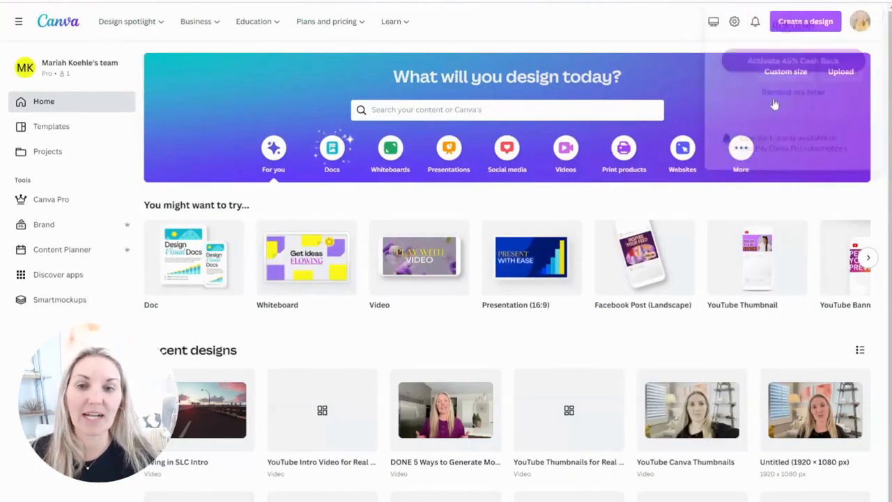
click(407, 288)
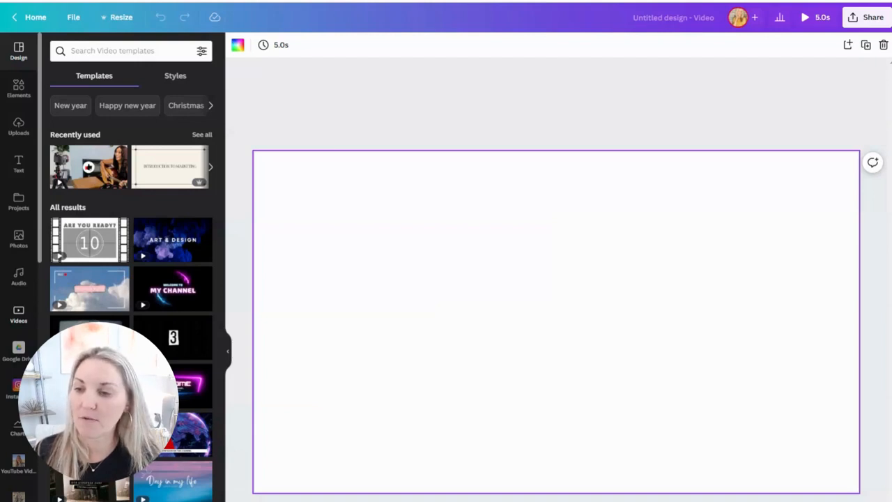
- Search the stock video library for "Utah"
click(19, 313)
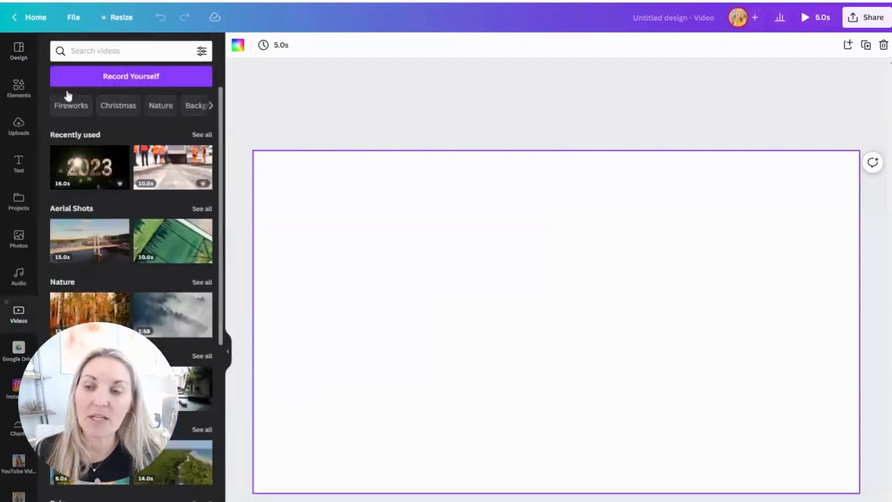
click(104, 50)
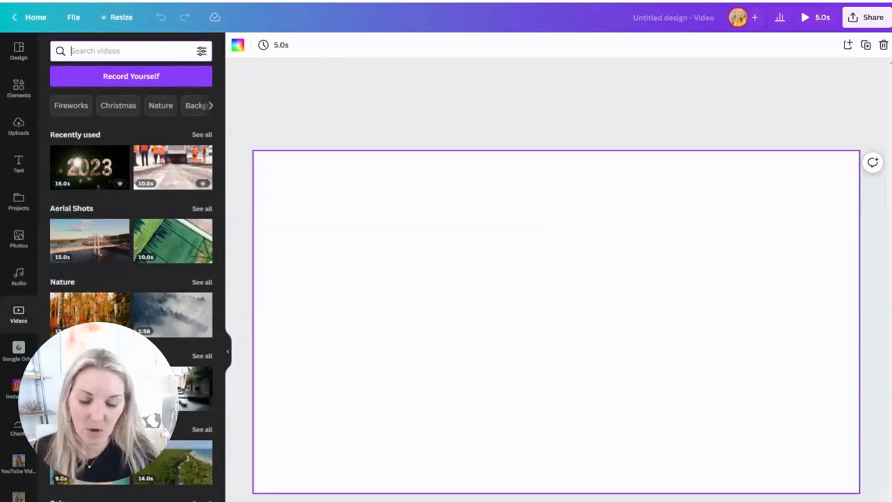
text(Utah)
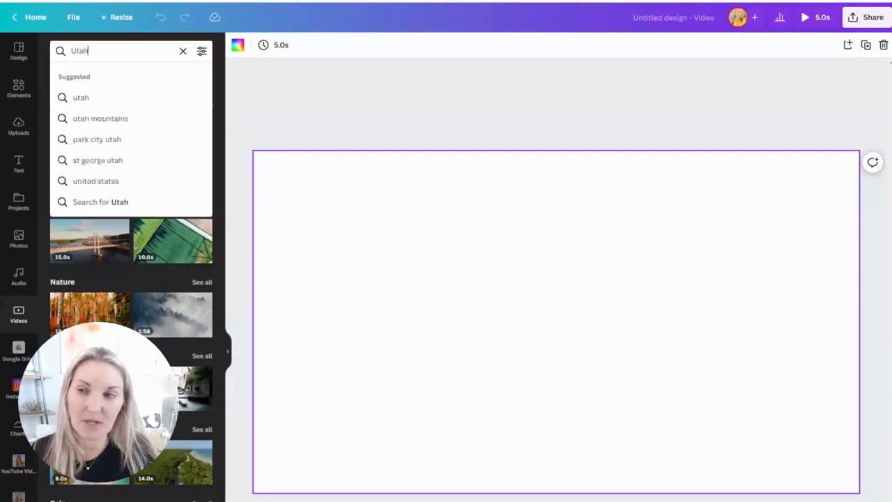
key(Return)
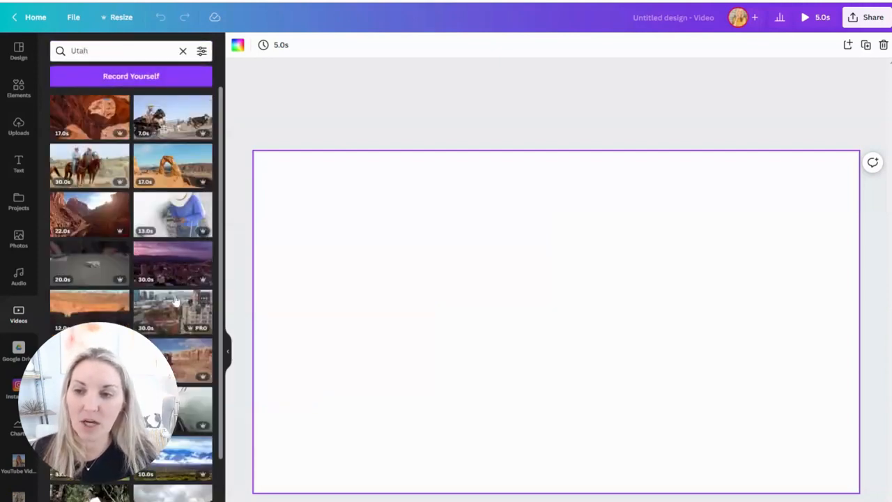
- Try the 24-second clip of houses below snowy mountains on the blank page, and remove it
scroll(175, 300, down, 3)
scroll(174, 299, down, 15)
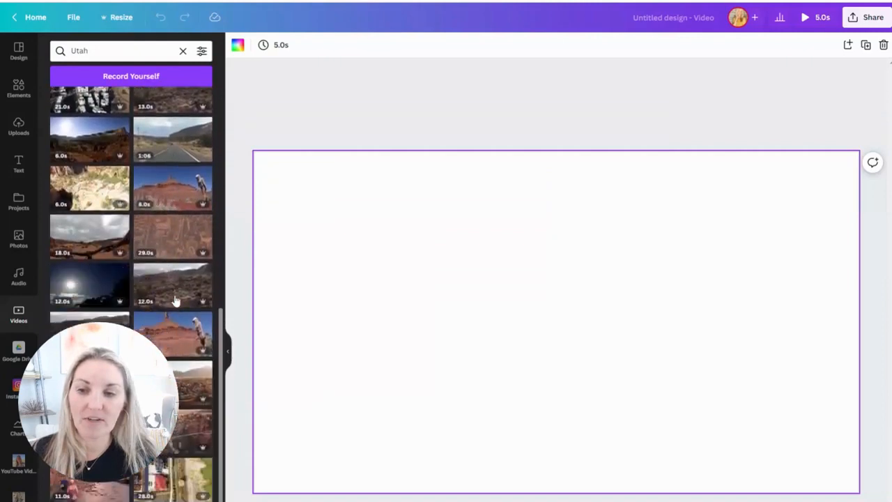
scroll(175, 299, down, 2)
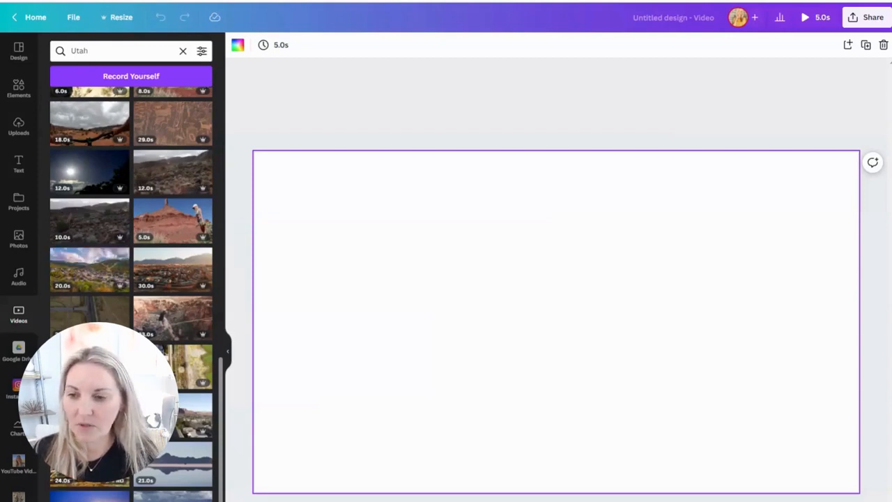
click(89, 463)
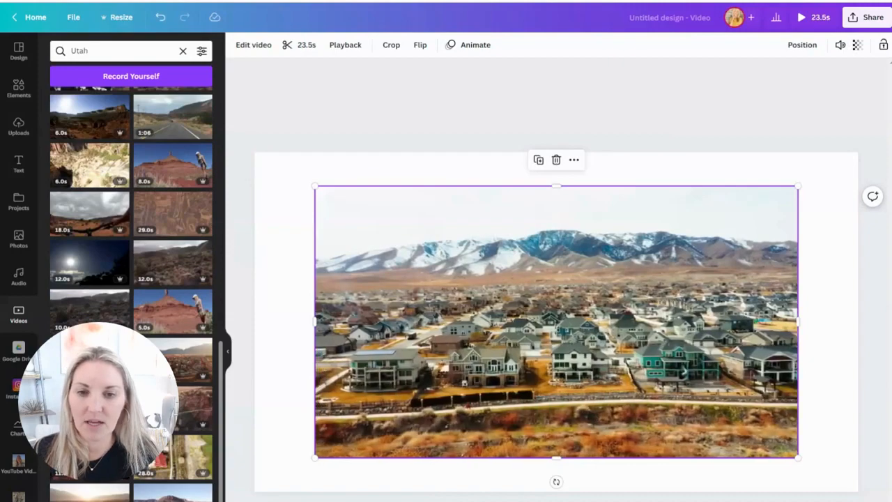
key(Delete)
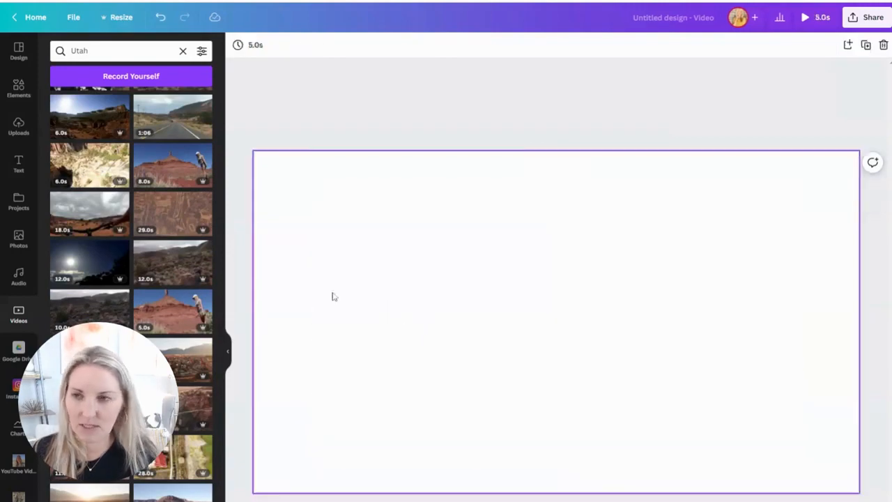
- Place the 17-second desert arch clip and the 22-second red canyon clip on separate pages, adding a blank page after each
scroll(168, 289, up, 10)
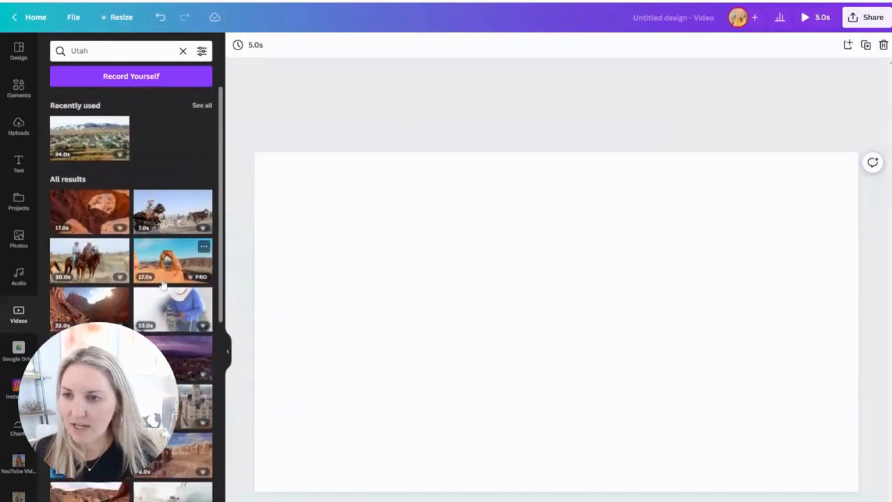
click(163, 260)
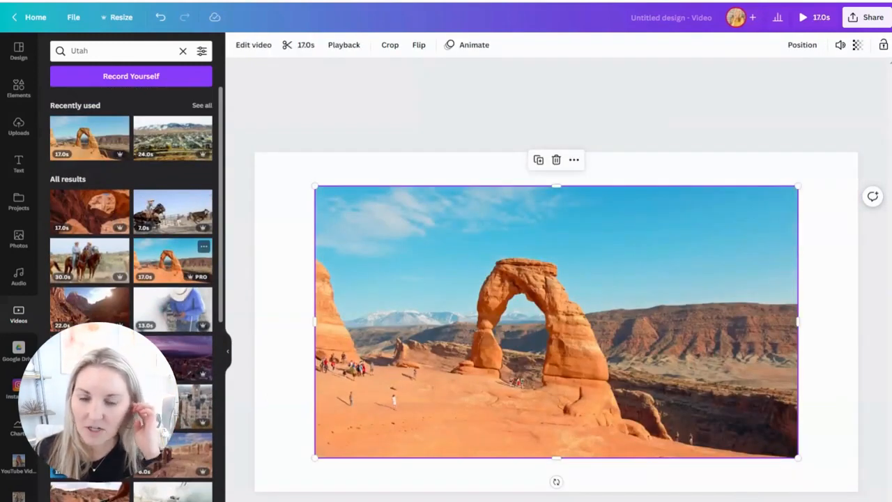
key(ctrl+Return)
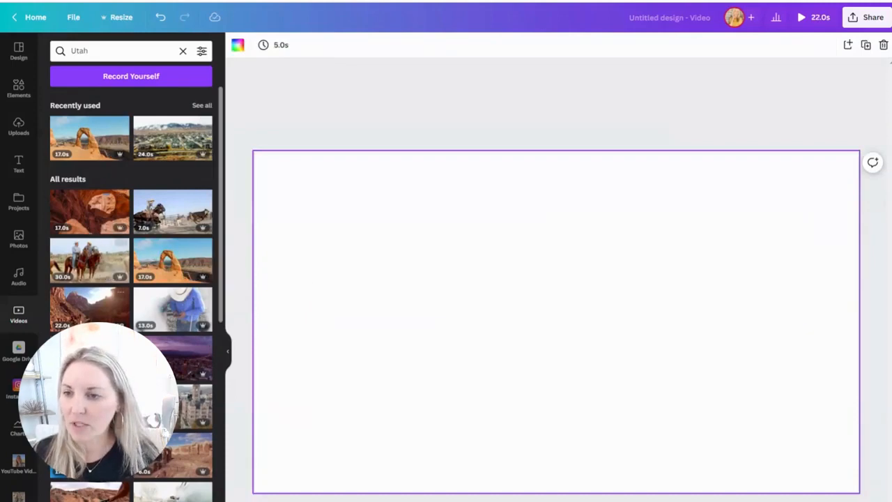
click(89, 311)
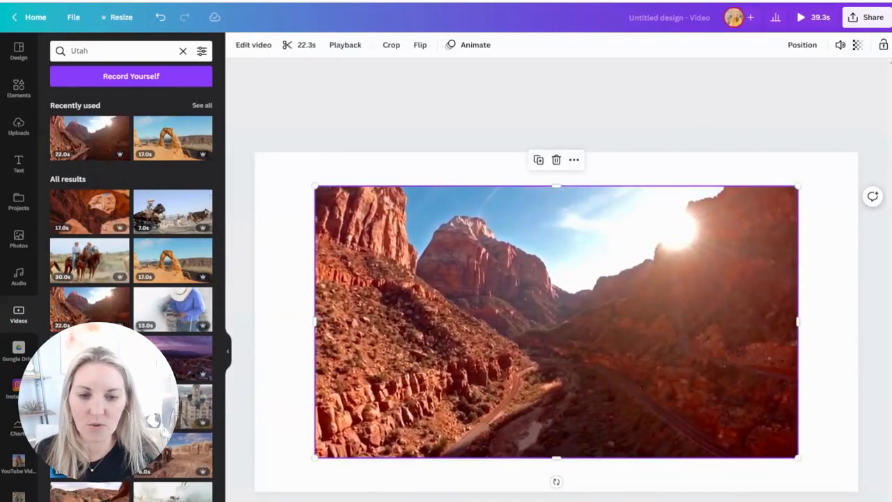
key(ctrl+Return)
- Place the 11-second clip of the city skyline at night on the blank page and add another page after it
scroll(131, 293, down, 5)
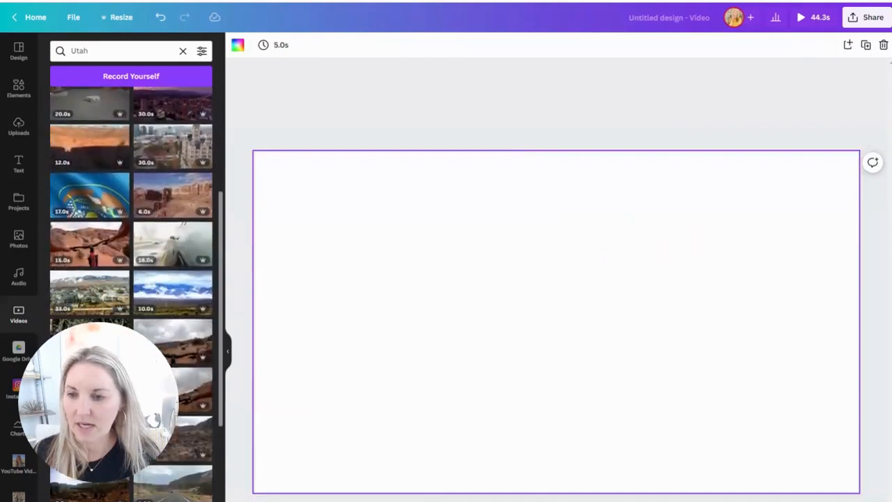
scroll(131, 293, down, 5)
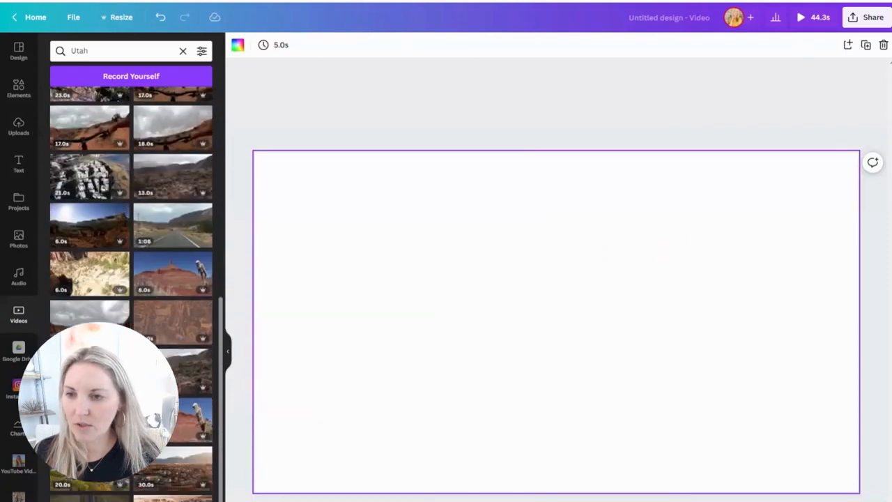
scroll(131, 293, down, 10)
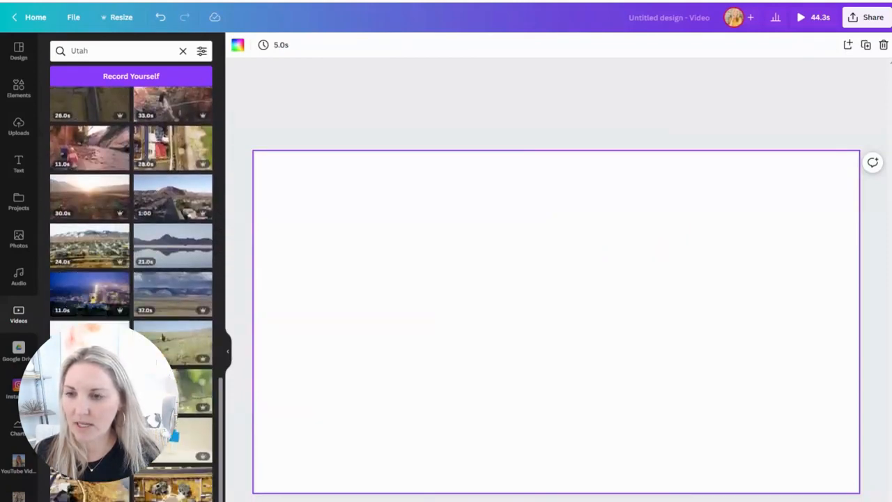
click(81, 294)
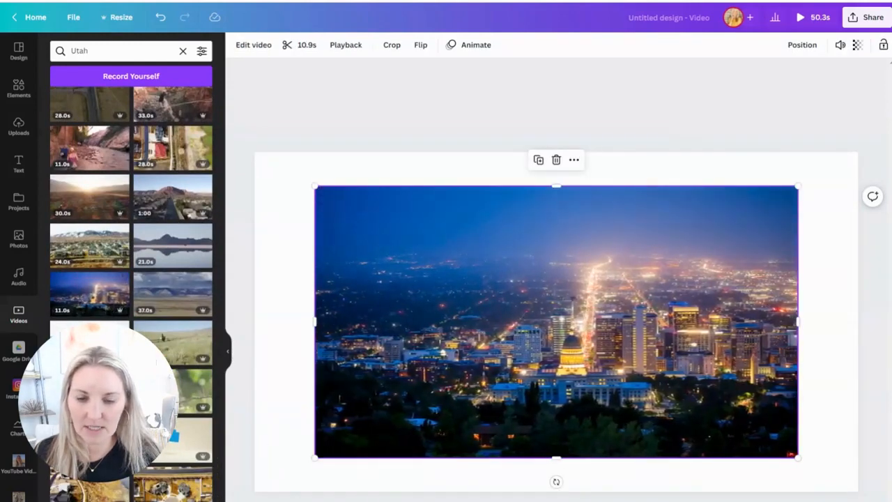
key(ctrl+Return)
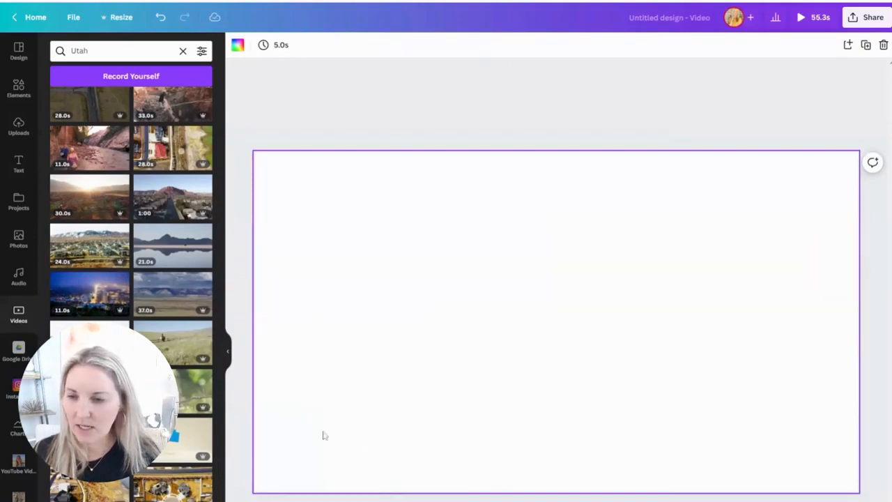
- Search the stock videos for "park city utah" and place the 27-second aerial clip of the town and hills on the blank page
scroll(95, 496, down, 10)
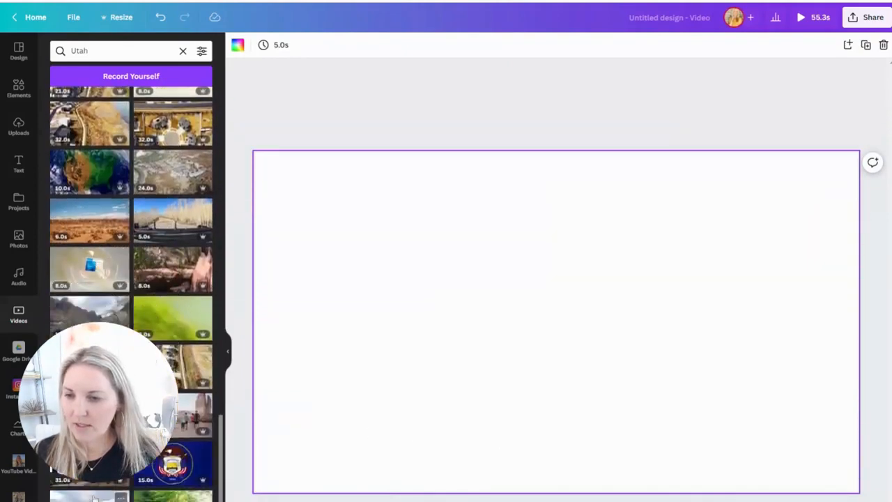
scroll(131, 293, down, 5)
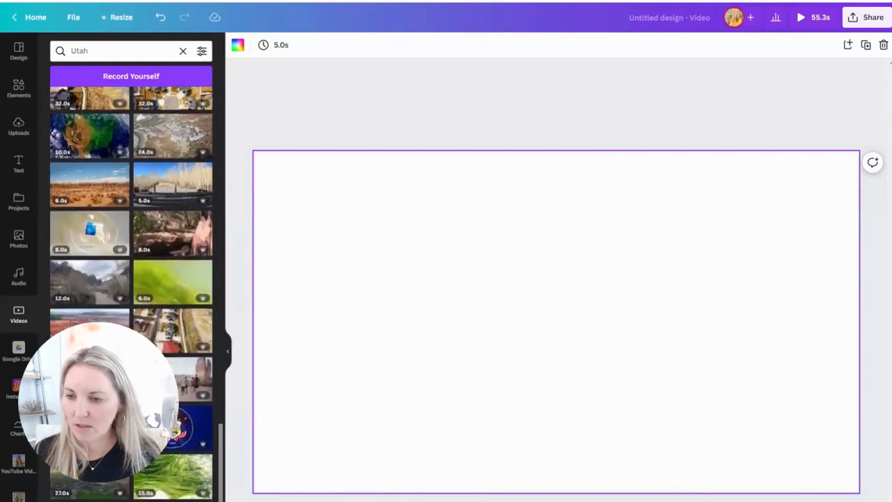
scroll(131, 209, up, 2)
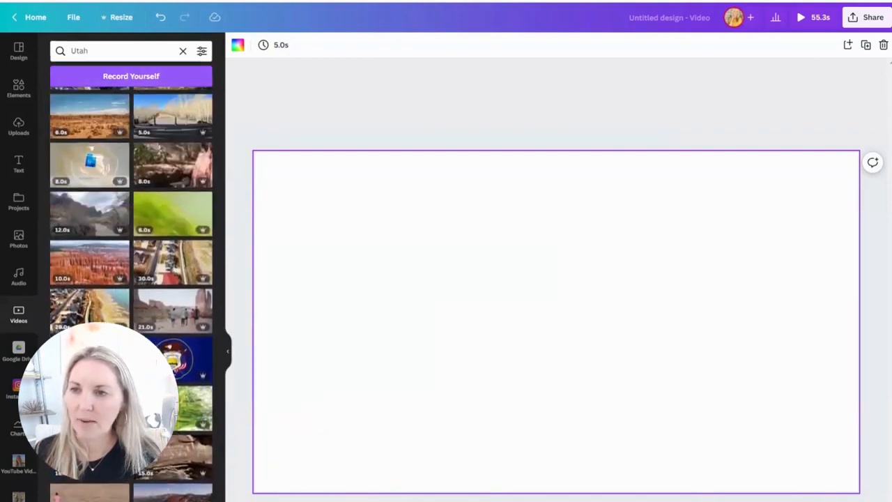
drag(89, 51, 79, 51)
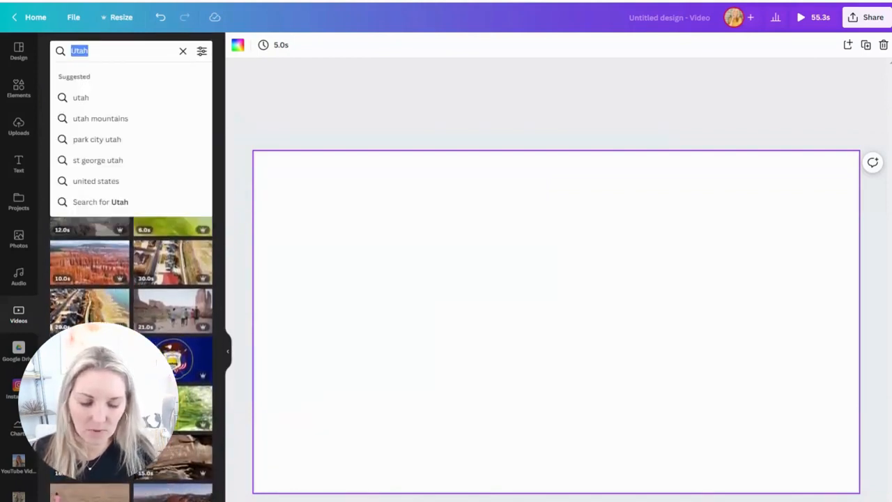
text(park cit)
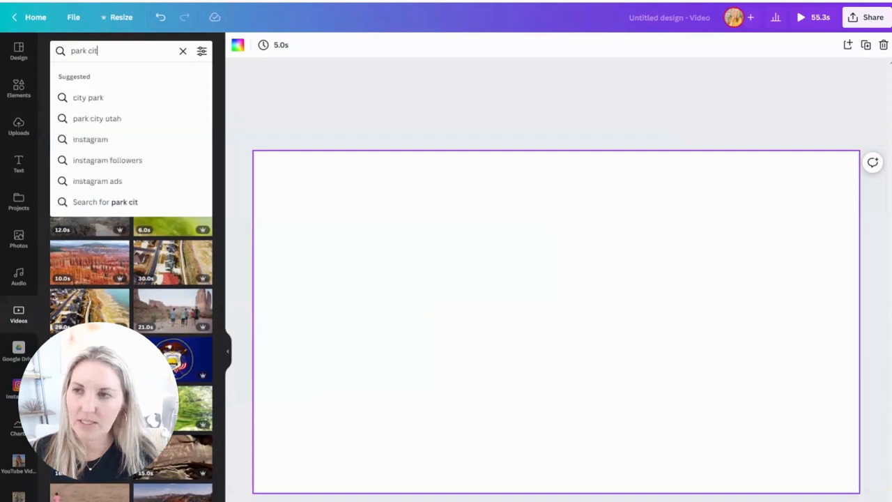
text(y utah)
key(Return)
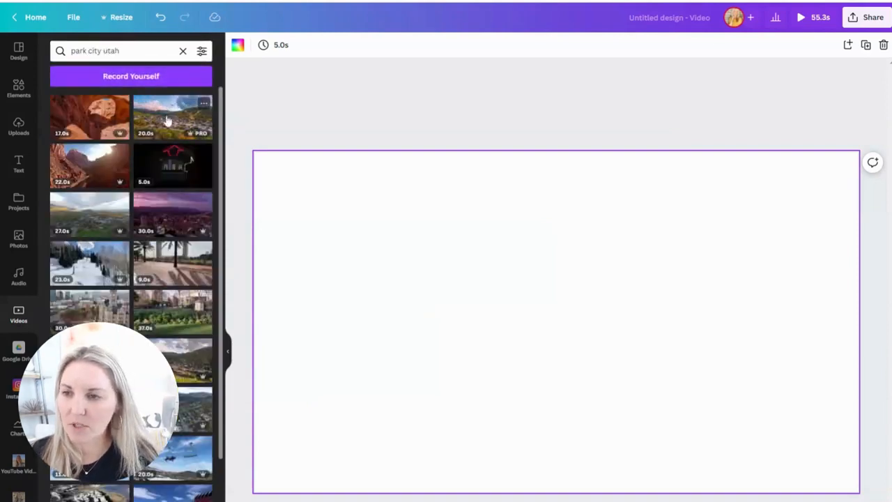
click(82, 213)
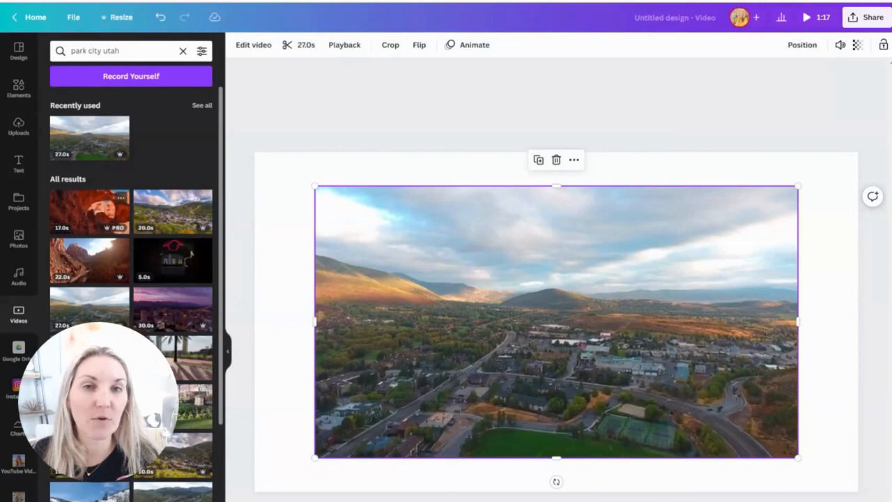
- Browse the uploaded videos down to the snowy landscape clips and add a blank page after the aerial town clip
click(18, 128)
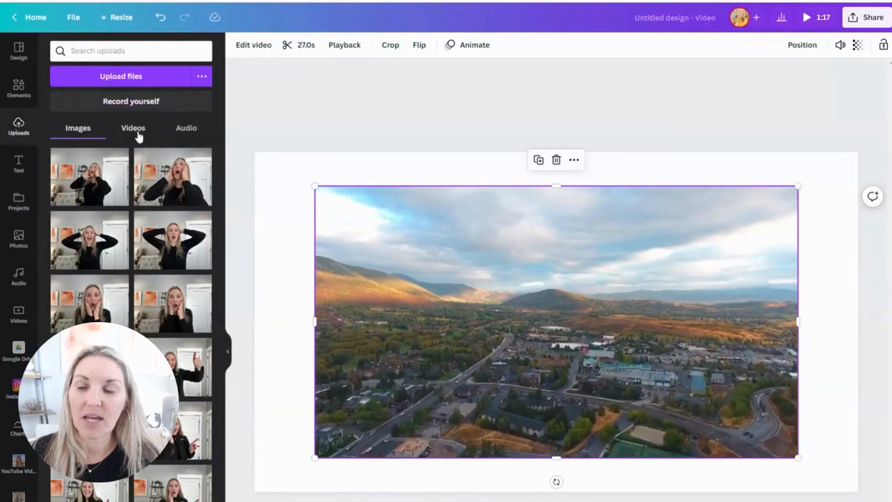
click(138, 134)
scroll(138, 245, down, 15)
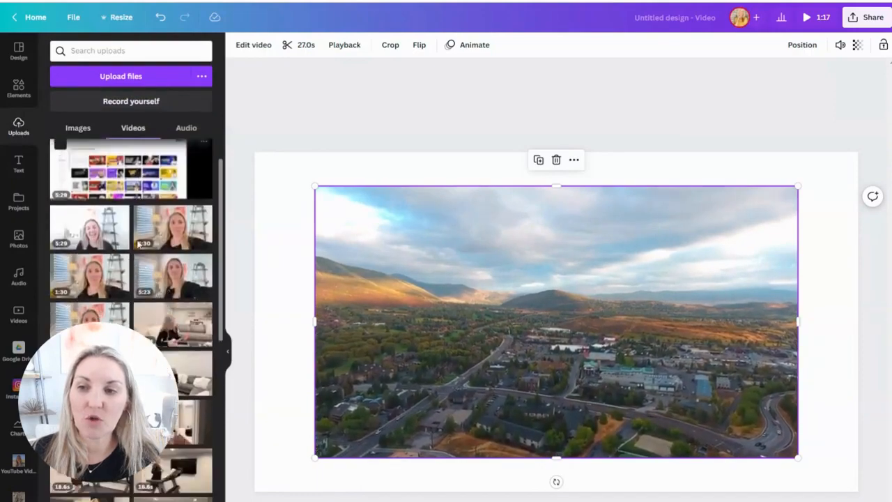
scroll(138, 244, down, 9)
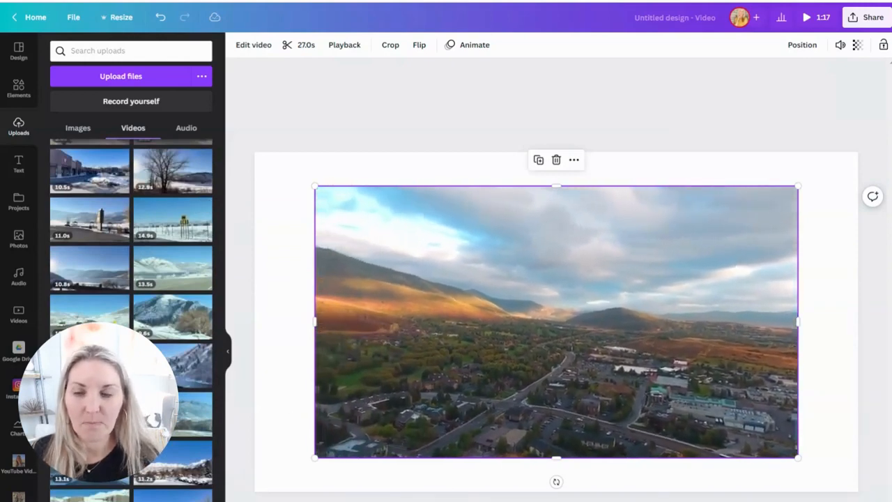
click(630, 500)
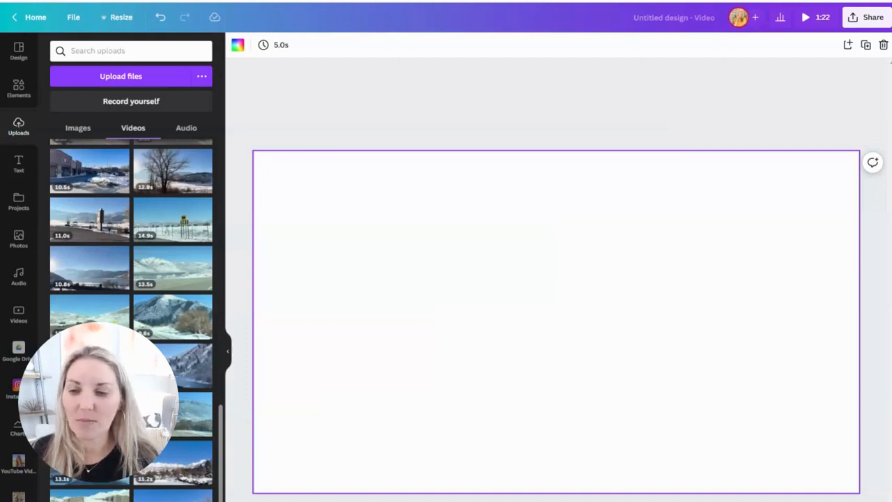
- Place the 8.8-second uploaded clip of the snowy, tree-covered mountainside on the blank page and set its volume to 0
click(165, 432)
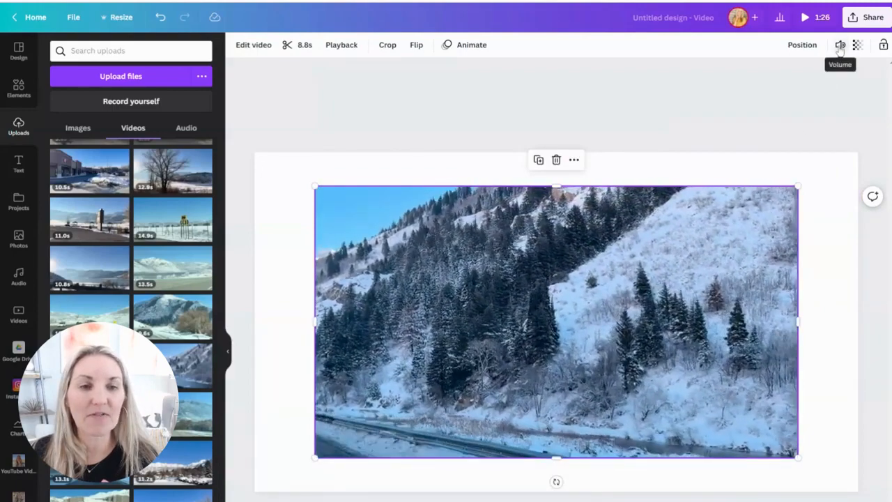
click(840, 45)
drag(834, 92, 689, 93)
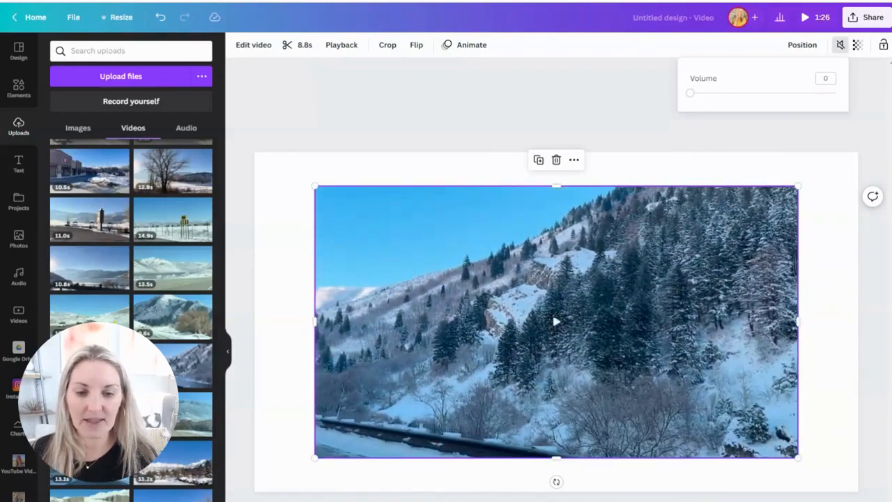
click(840, 45)
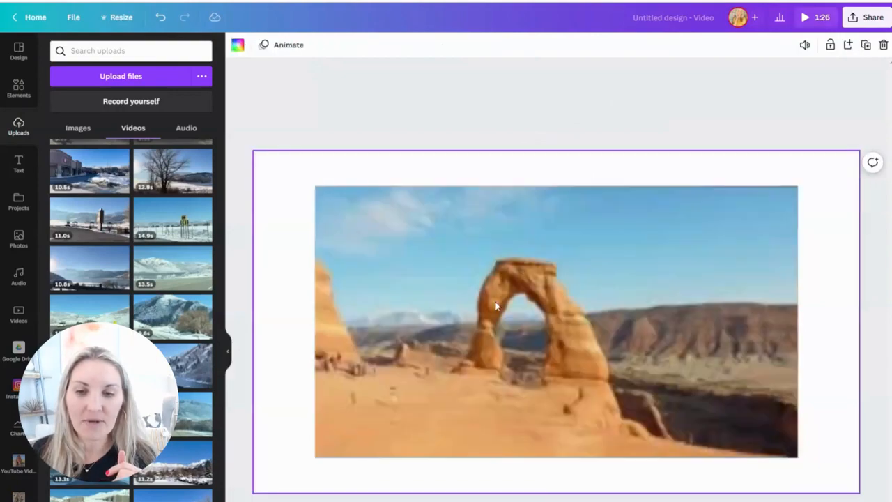
- Set the desert arch clip as its page's background and trim it to 2.0 seconds
click(497, 281)
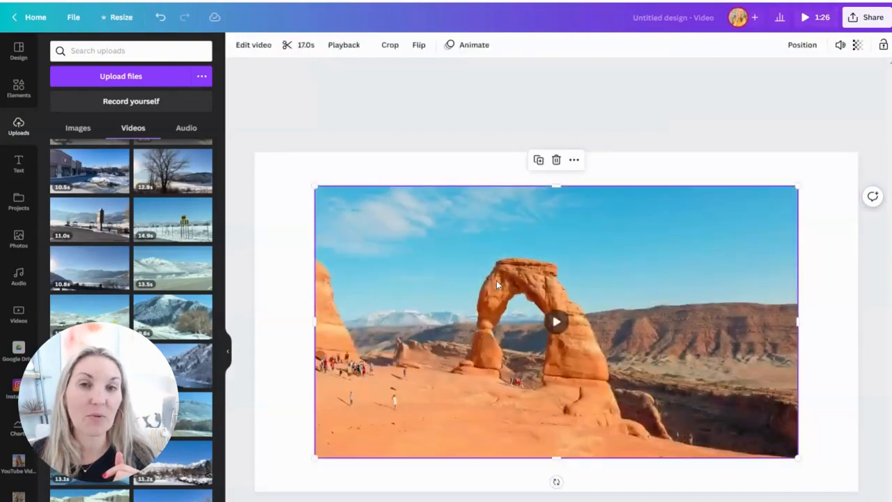
right_click(497, 280)
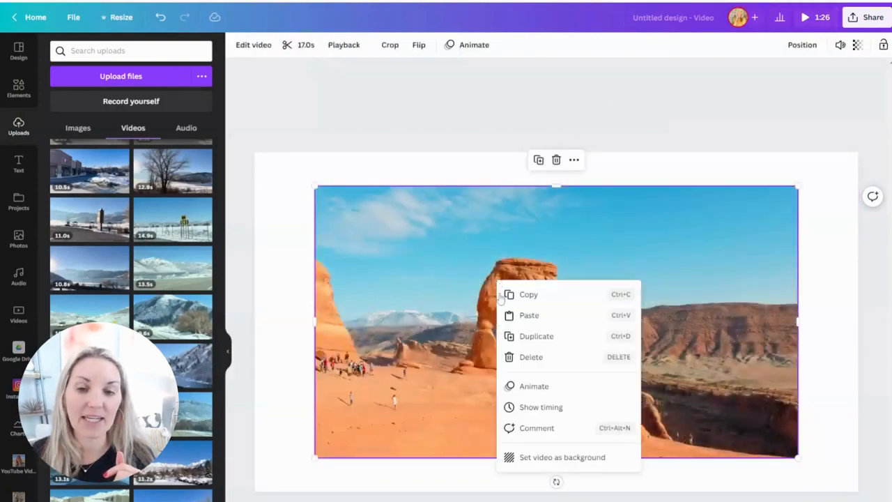
click(550, 465)
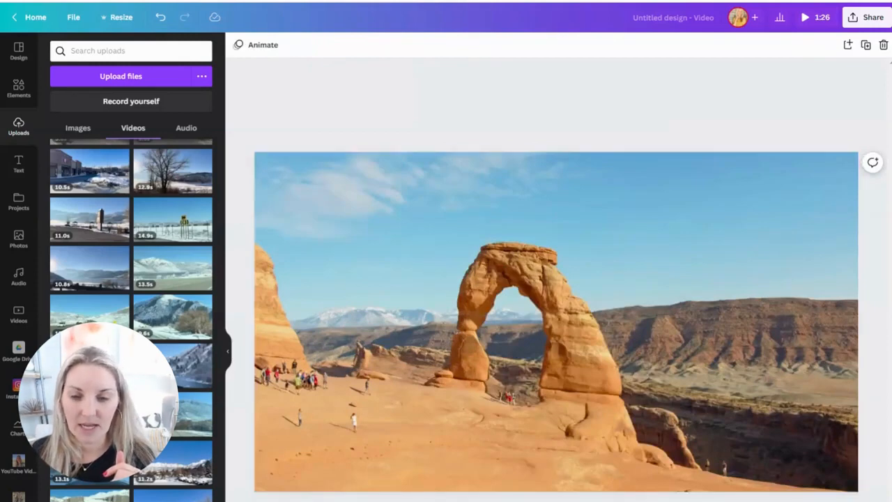
click(557, 322)
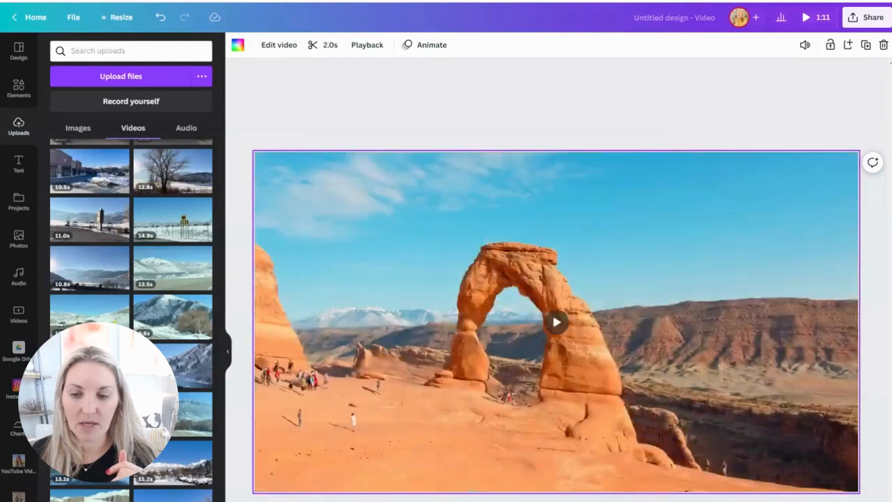
key(Delete)
- Set the red canyon clip as its page's background and trim it to 1.6 seconds
click(677, 245)
right_click(677, 245)
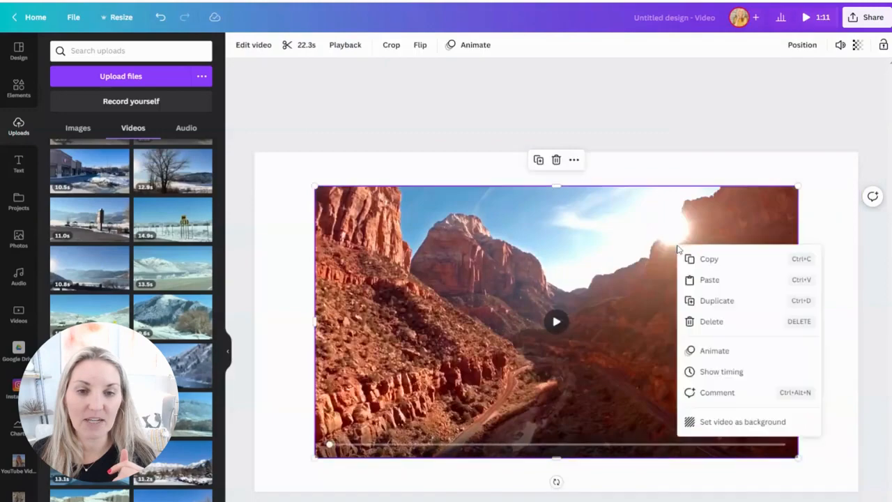
click(712, 421)
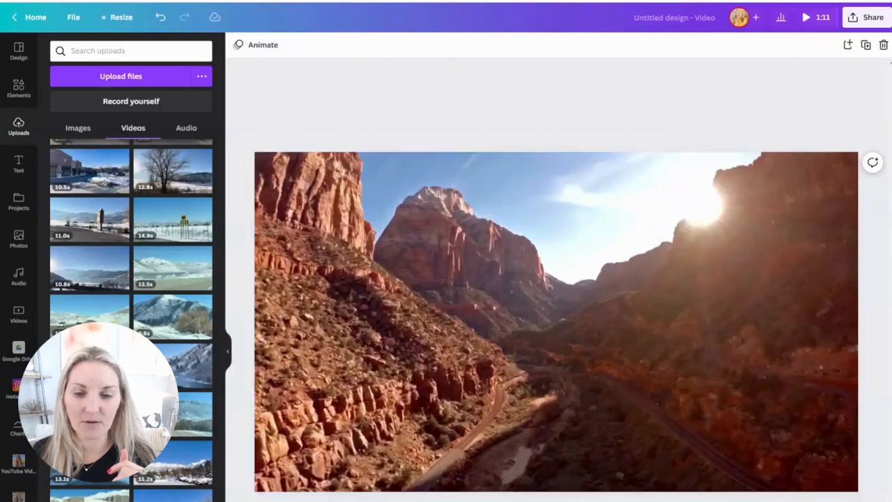
click(556, 321)
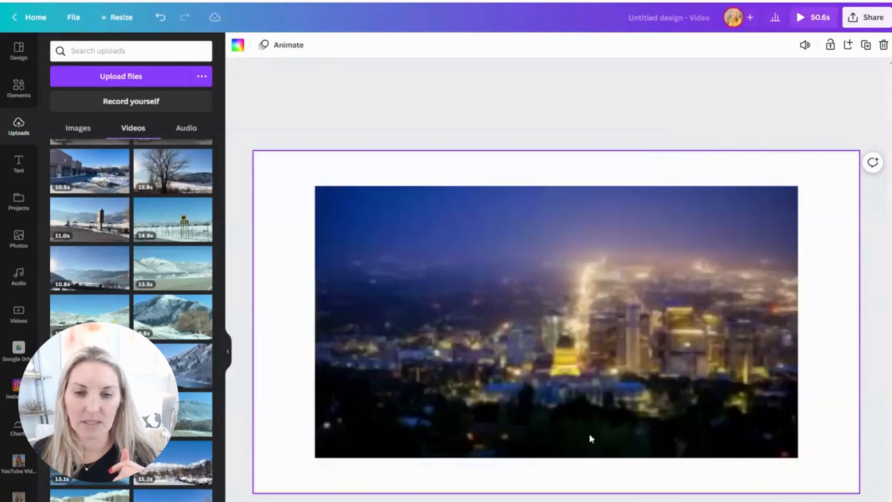
- Set the night city skyline clip as its page's background and trim it to a short segment
click(682, 288)
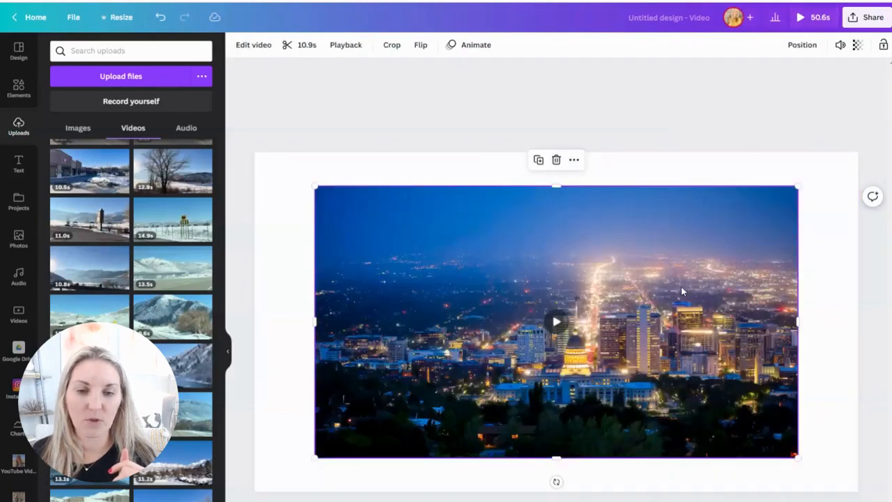
right_click(681, 289)
click(722, 463)
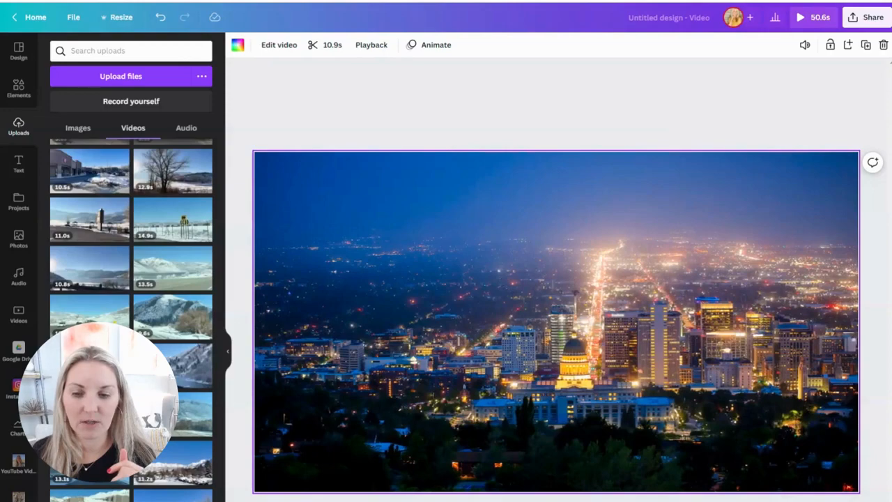
key(Delete)
- Set the aerial town clip as its page's background and trim it to a short segment
click(722, 333)
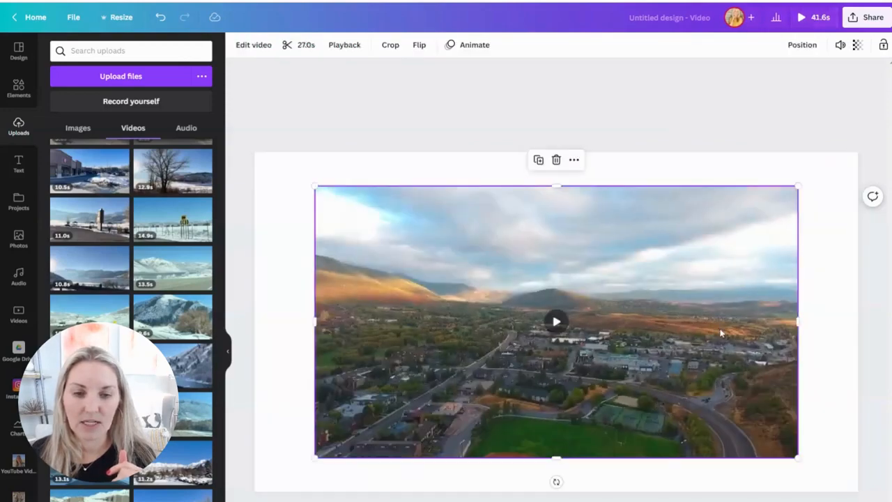
right_click(721, 334)
click(756, 496)
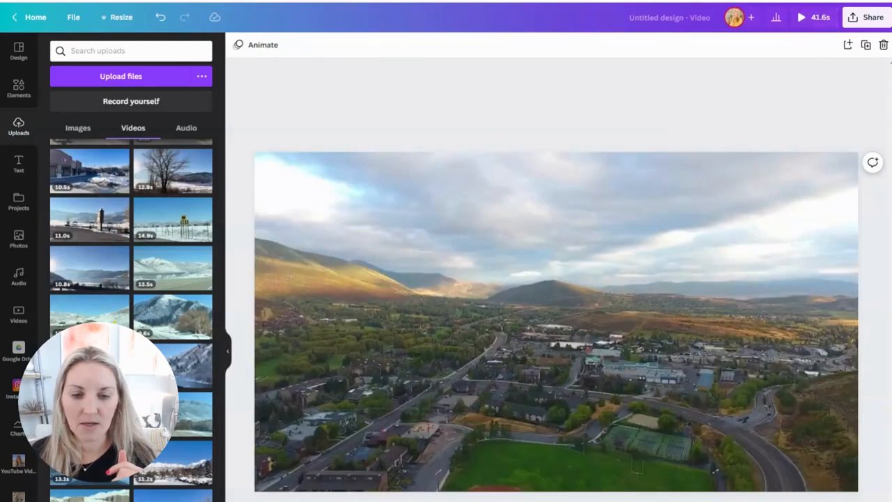
click(722, 334)
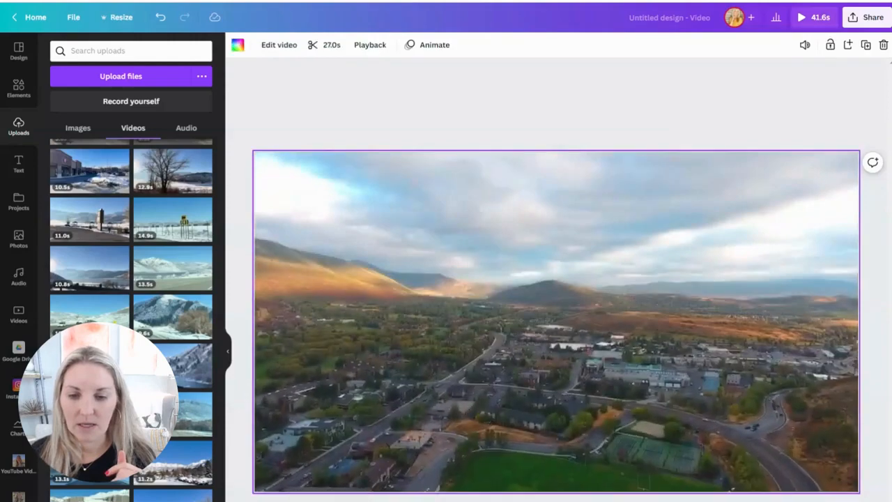
key(Delete)
- Set the snowy mountainside clip as its page's background and trim it to 2.2 seconds
click(599, 349)
right_click(599, 349)
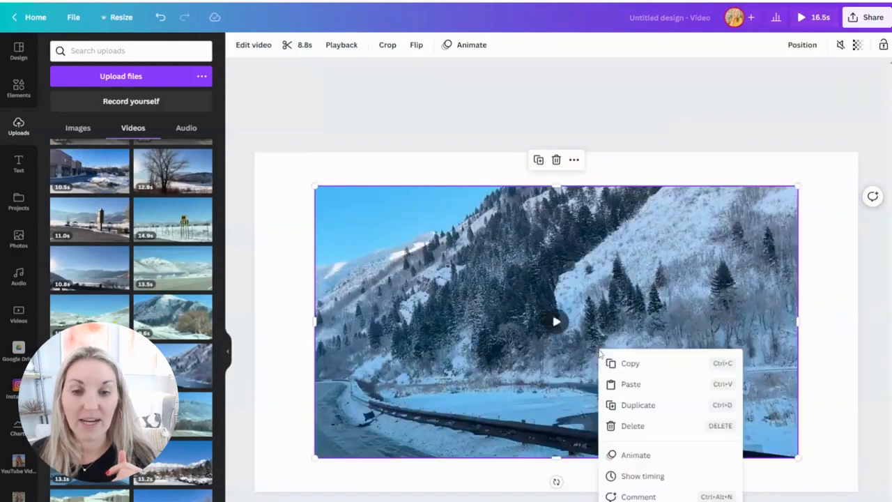
click(670, 500)
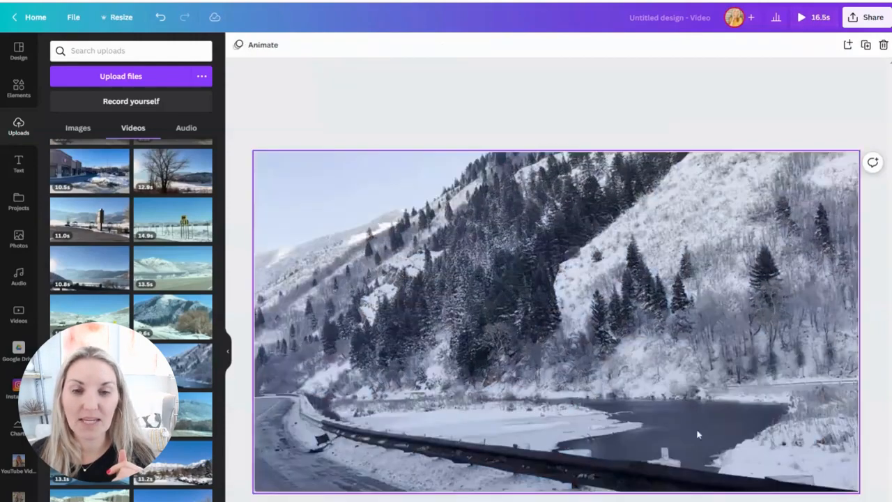
right_click(731, 314)
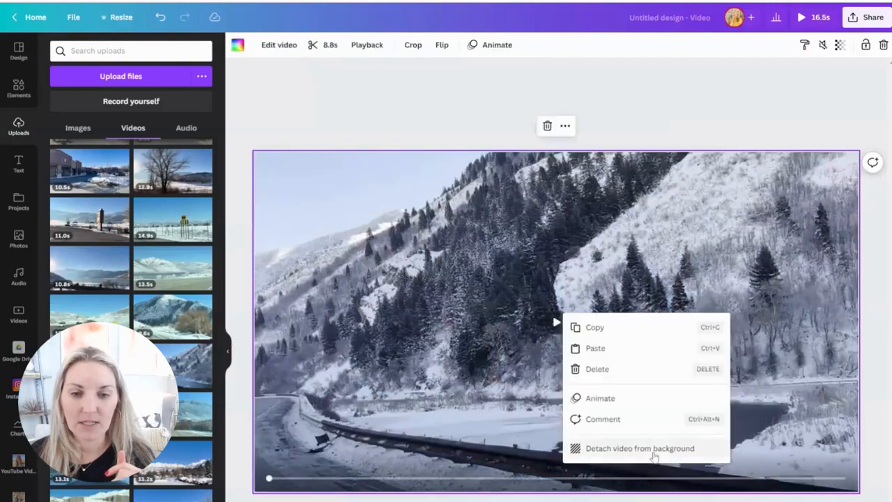
click(655, 449)
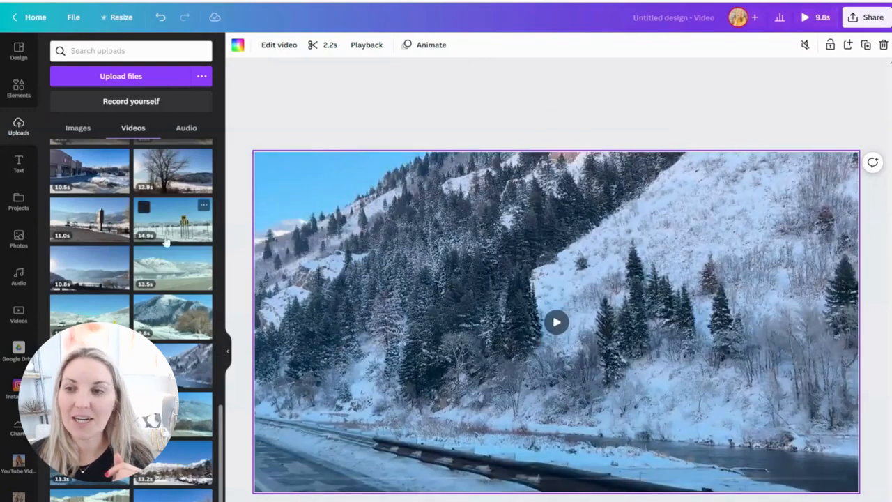
- Browse the uploaded images and place the photo of the surprised woman in a black jacket pointing sideways on the snowy mountainside page
scroll(134, 199, down, 5)
scroll(132, 199, up, 10)
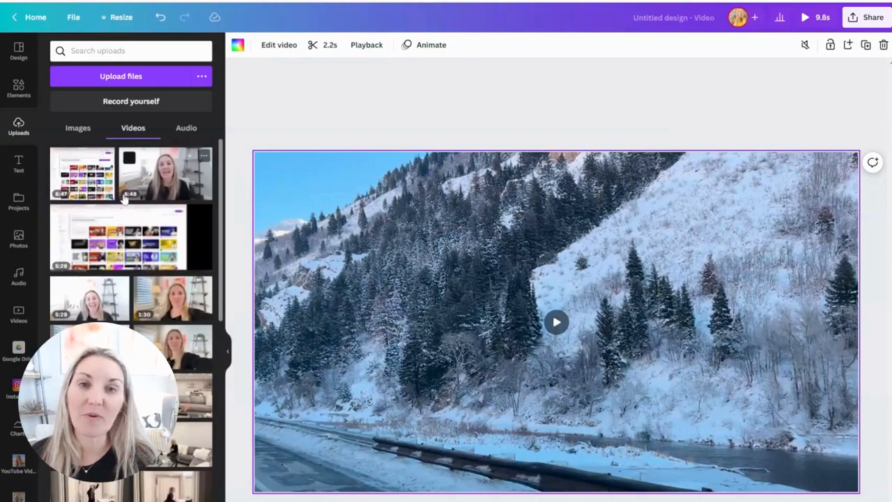
scroll(122, 202, down, 10)
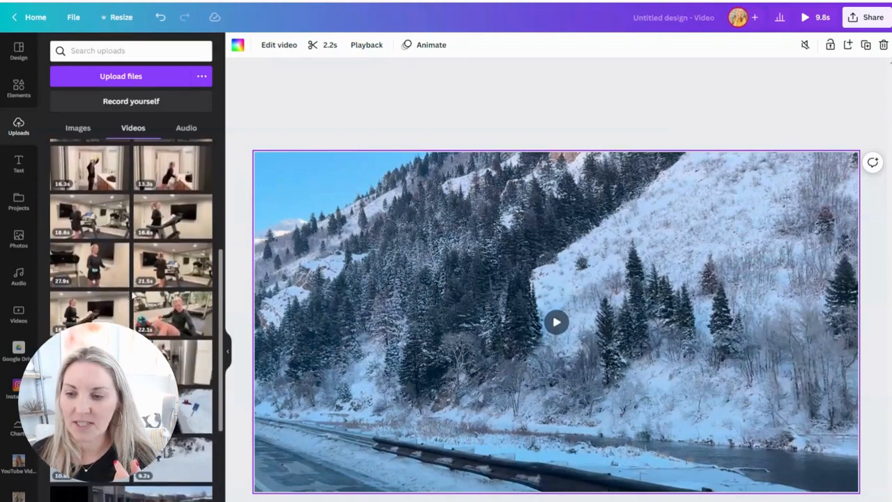
click(78, 128)
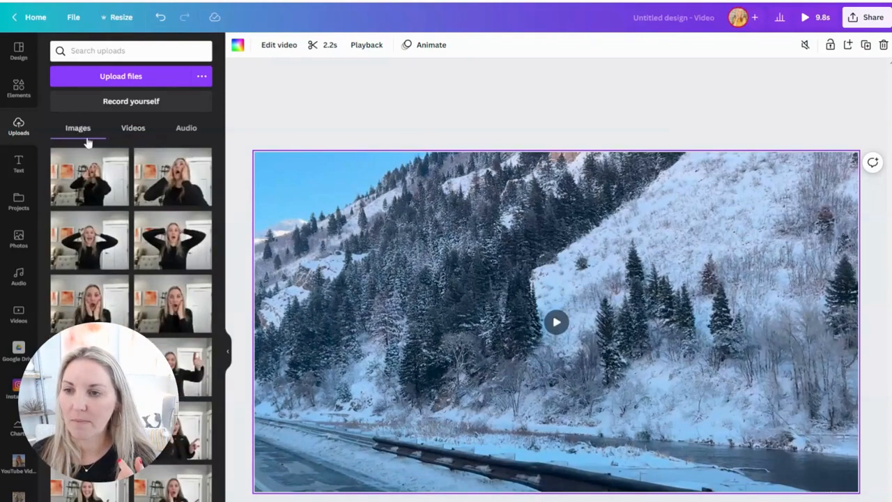
scroll(175, 362, down, 5)
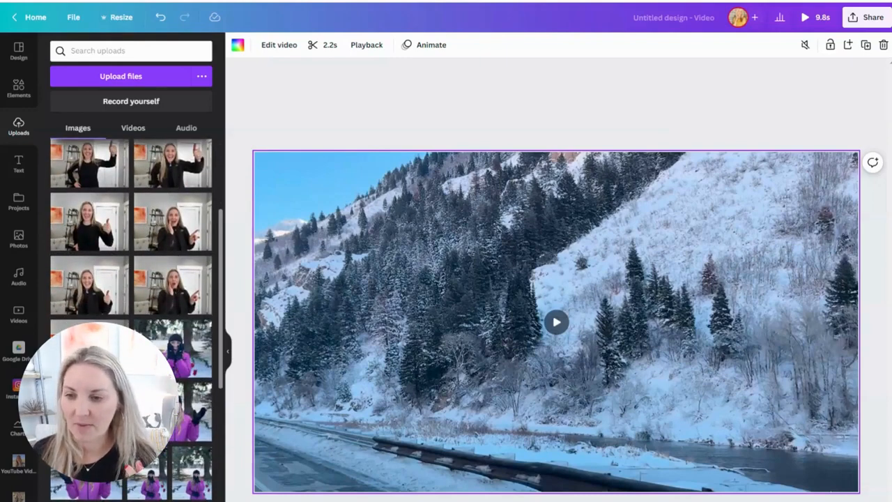
scroll(174, 362, up, 1)
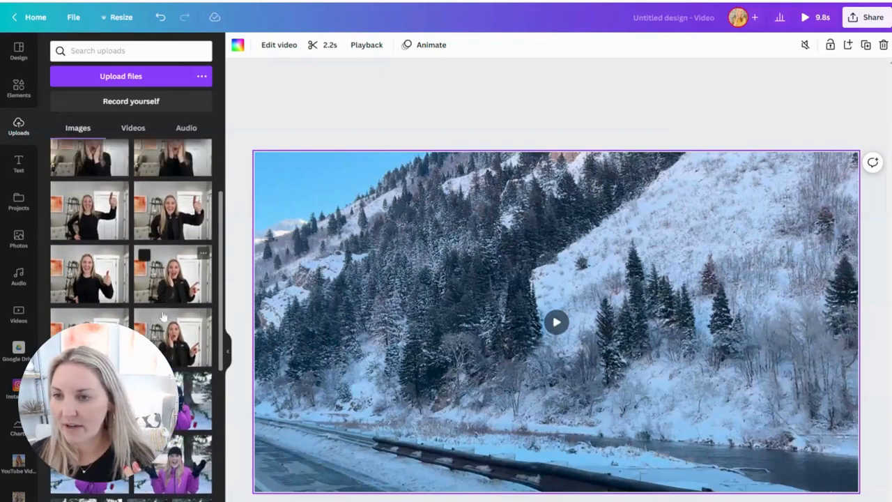
click(173, 274)
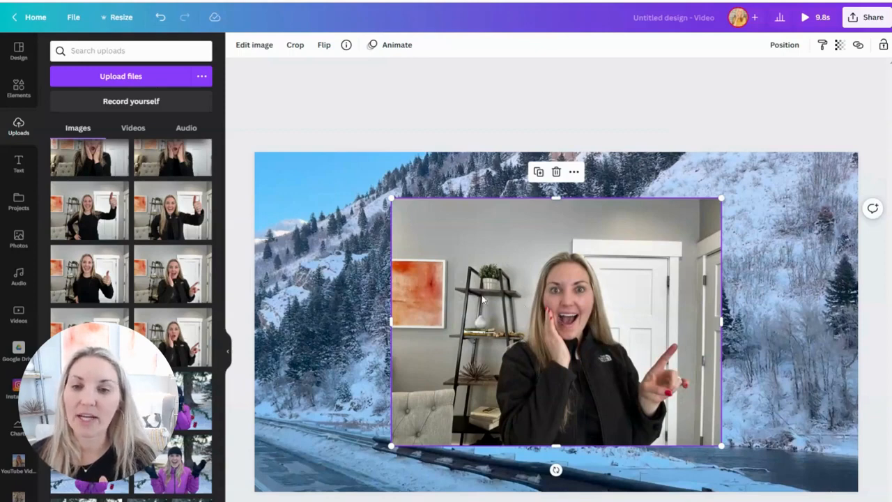
- Remove the background from the photo of the pointing woman and apply the Auto Face Retouch effect to it
click(250, 46)
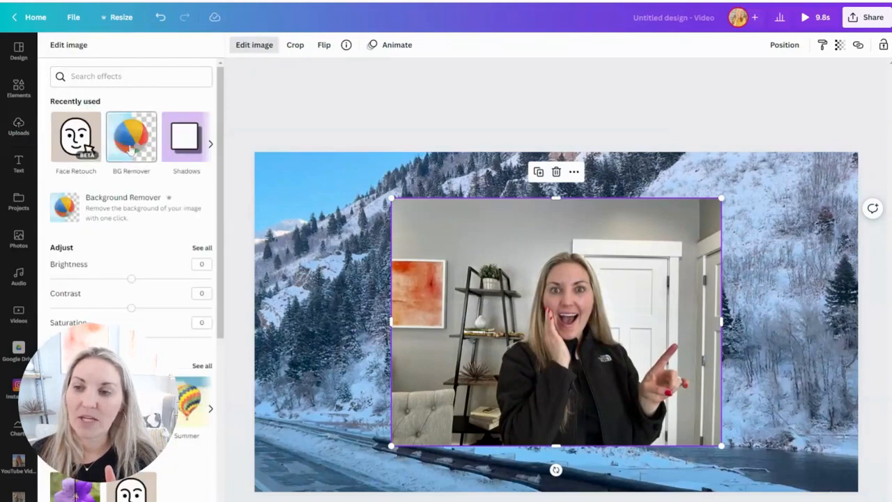
click(130, 149)
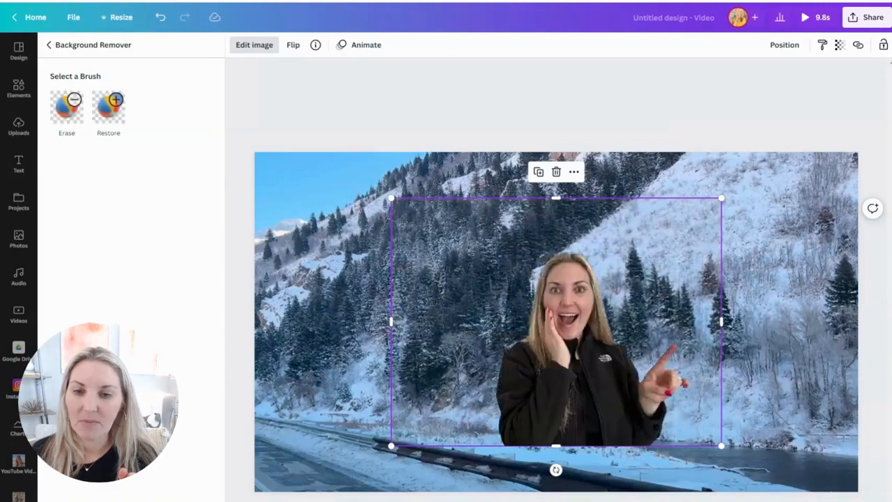
click(49, 44)
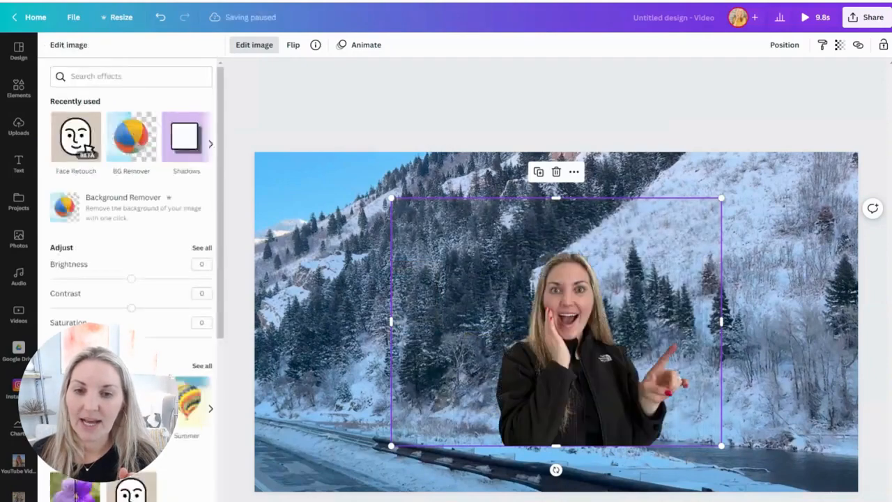
click(69, 143)
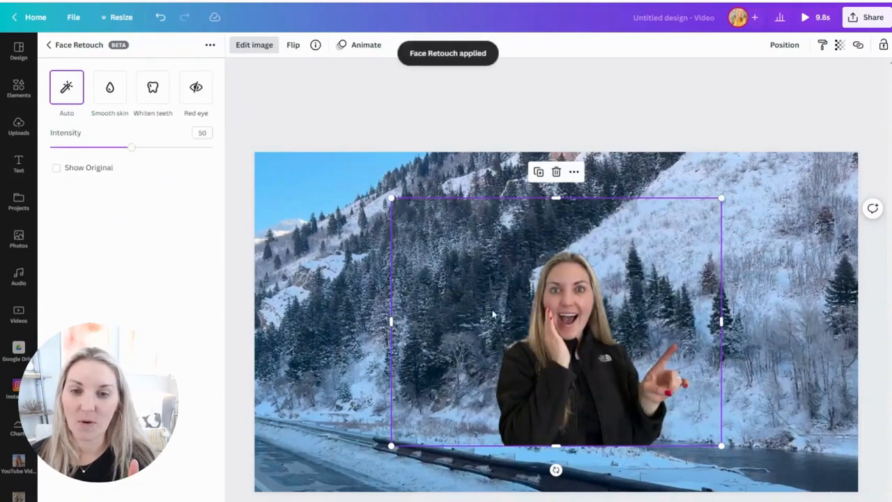
- Move the woman's cutout to the lower-left corner of the snowy page and resize it to about 986 by 740
mouse_move(424, 300)
mouse_down()
mouse_move(488, 293)
mouse_move(307, 374)
mouse_move(250, 364)
mouse_up()
drag(481, 249, 463, 262)
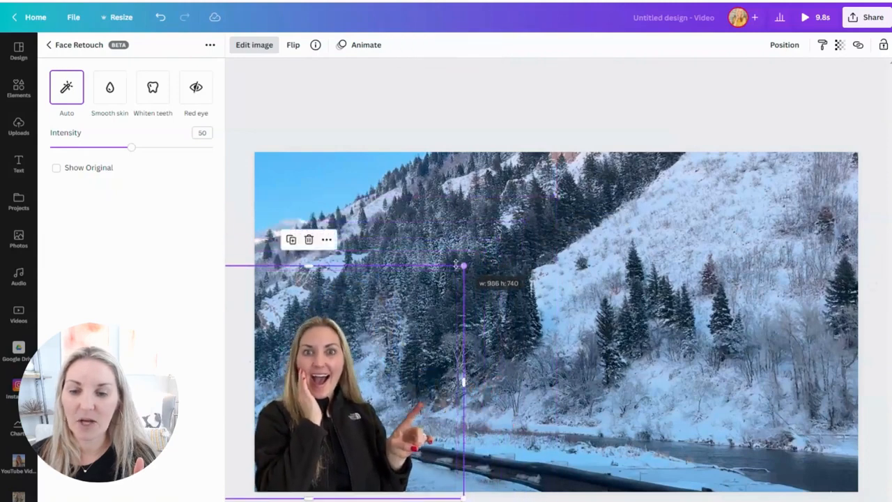
drag(357, 416, 357, 403)
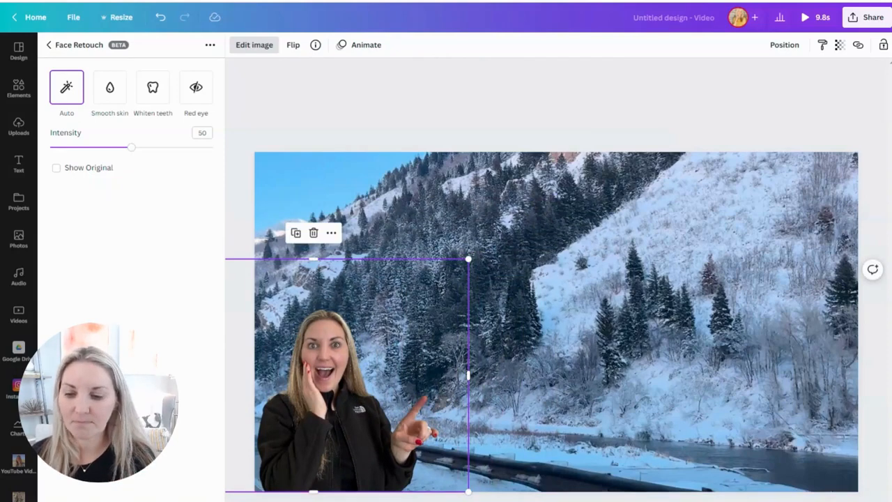
click(50, 46)
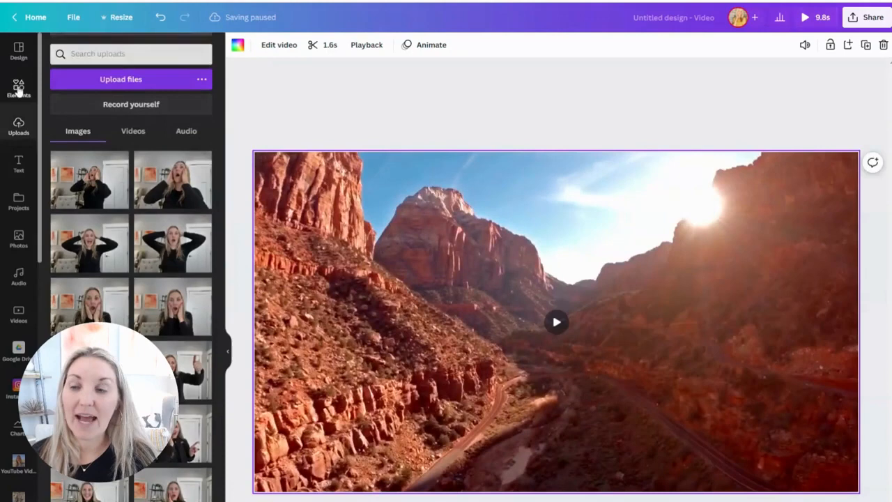
- Add a subheading reading "Living in Salt Lake City" to the page with the red rock arch clip
click(18, 88)
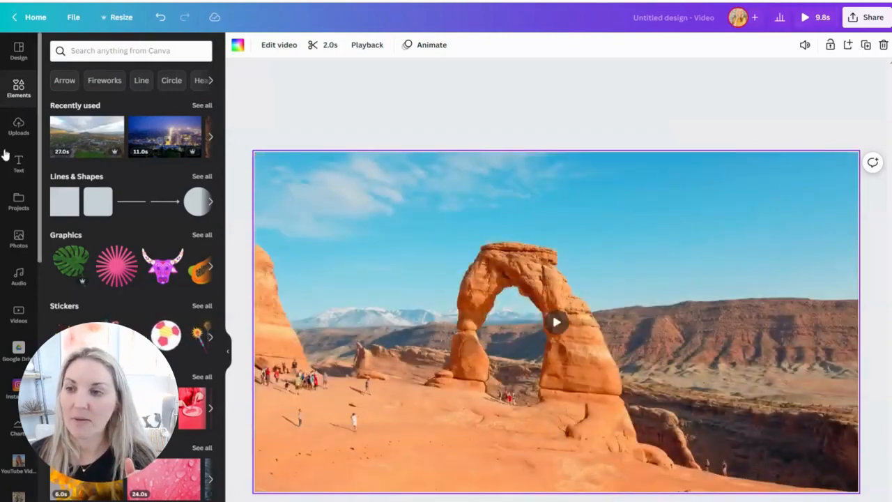
click(21, 168)
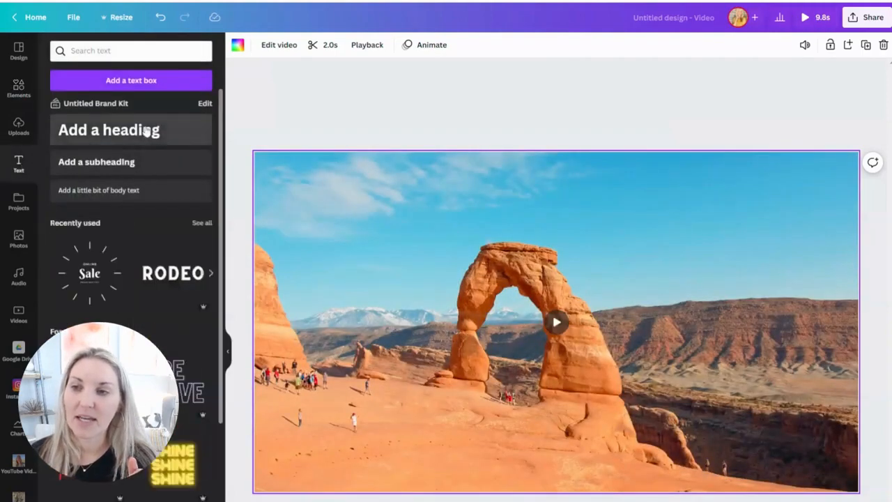
click(127, 163)
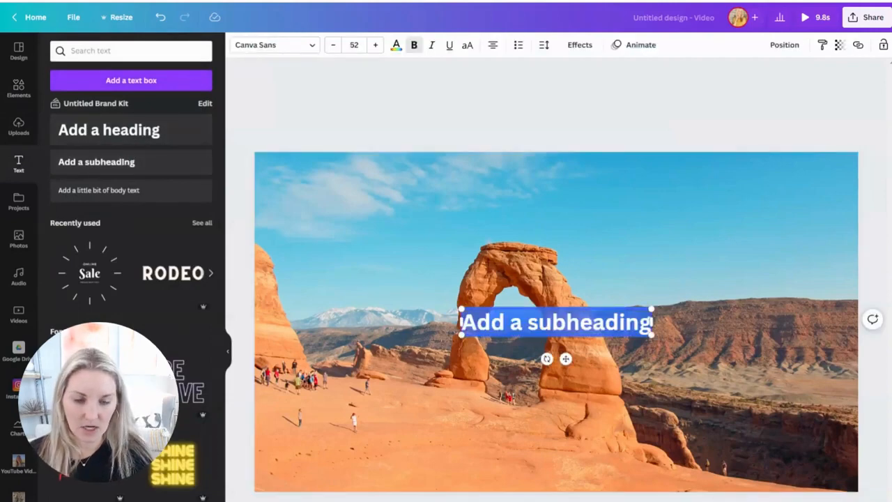
text(Living in )
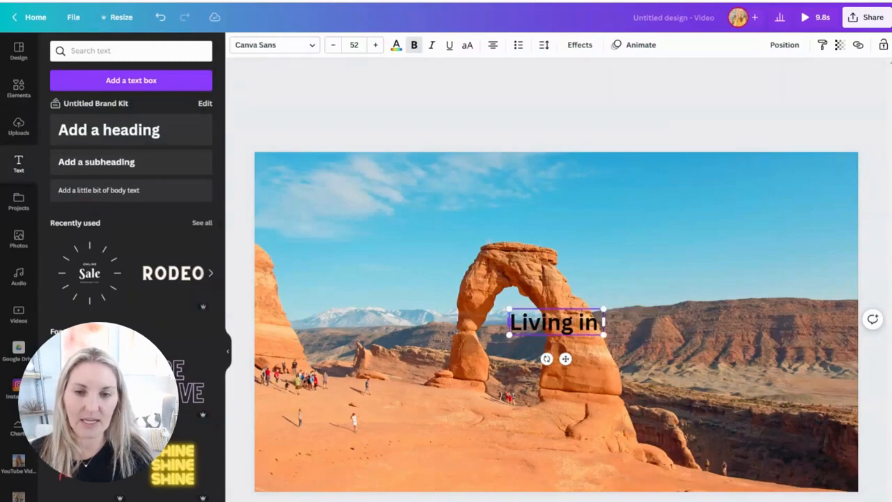
text(Salt Lka)
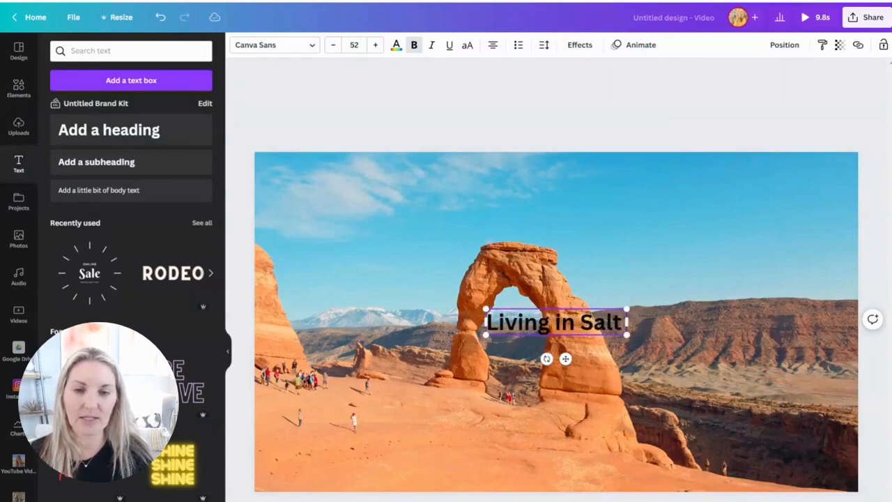
key(BackSpace)
key(BackSpace)
text(ake City)
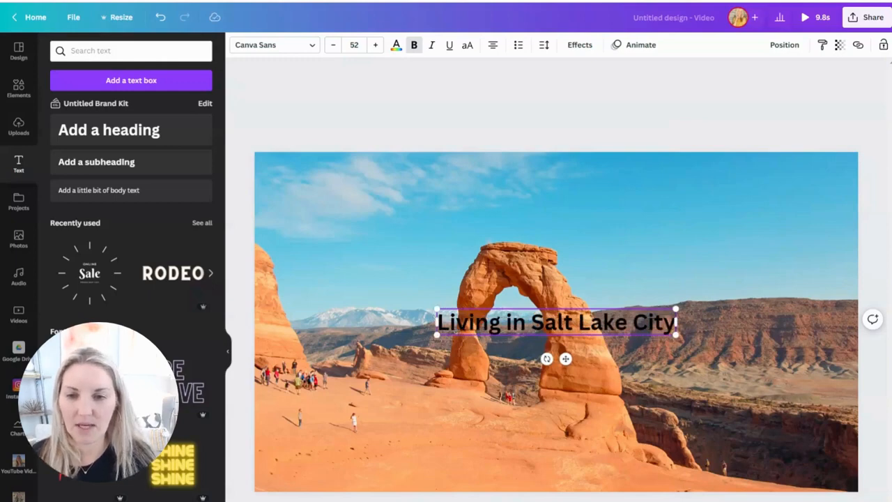
- Set the "Living in Salt Lake City" text to RoxboroughCF Bold and enlarge it to font size 102 across the arch
key(ctrl+a)
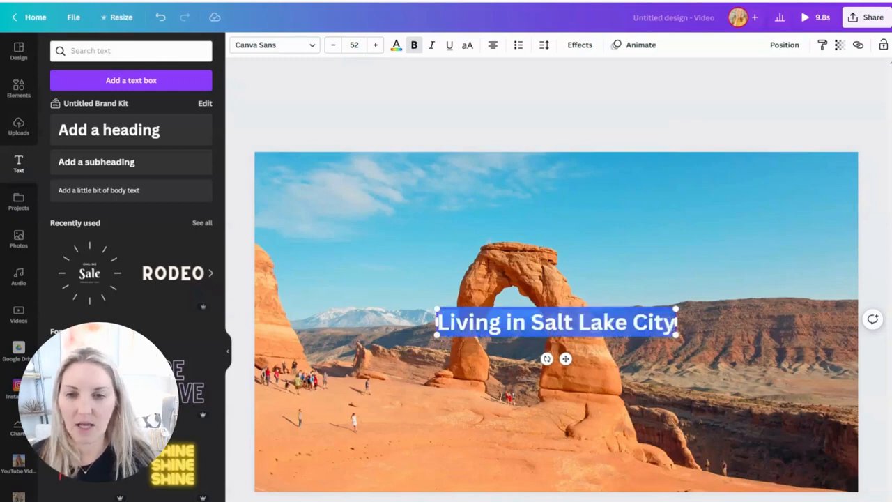
click(312, 45)
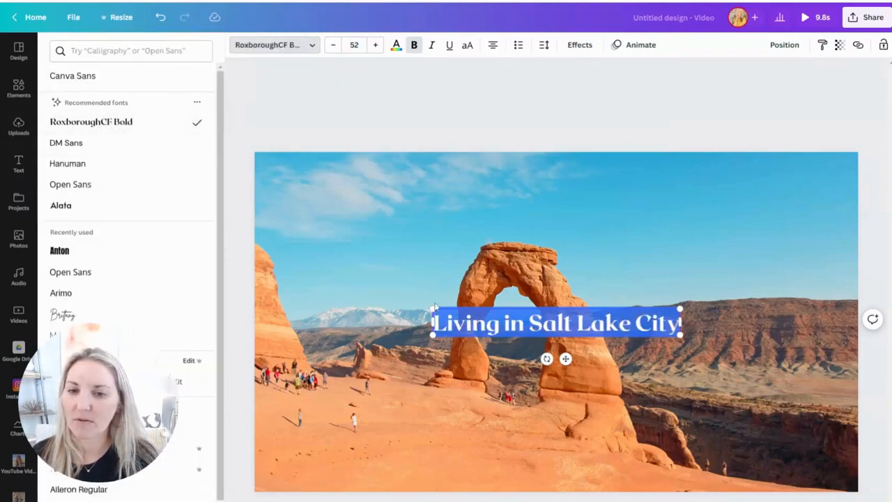
drag(426, 307, 314, 296)
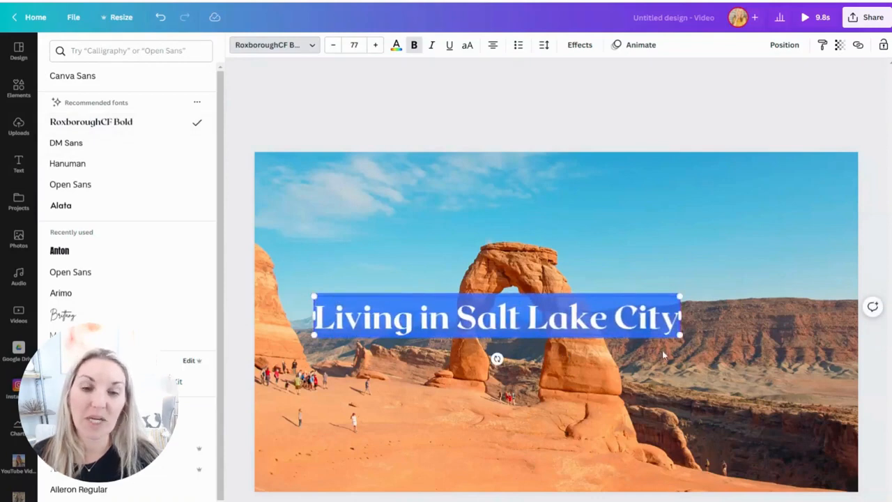
drag(680, 335, 799, 370)
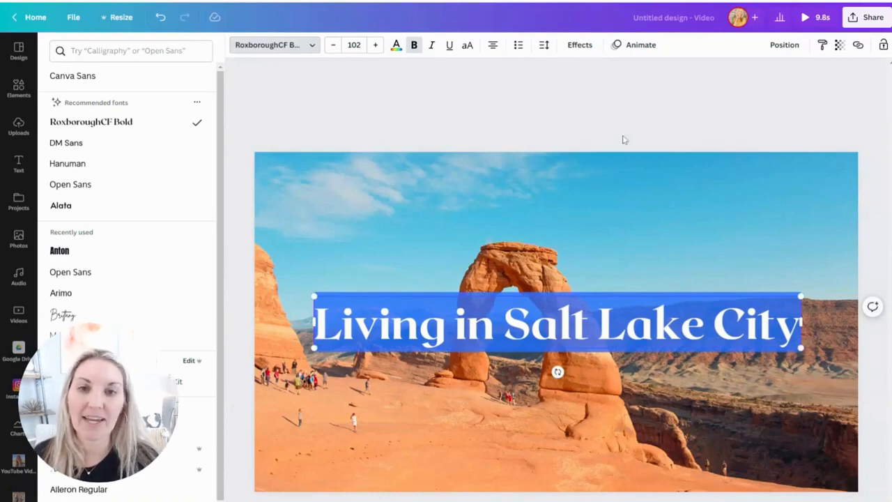
- Apply the Breathe text animation to the "Living in Salt Lake City" title
click(636, 45)
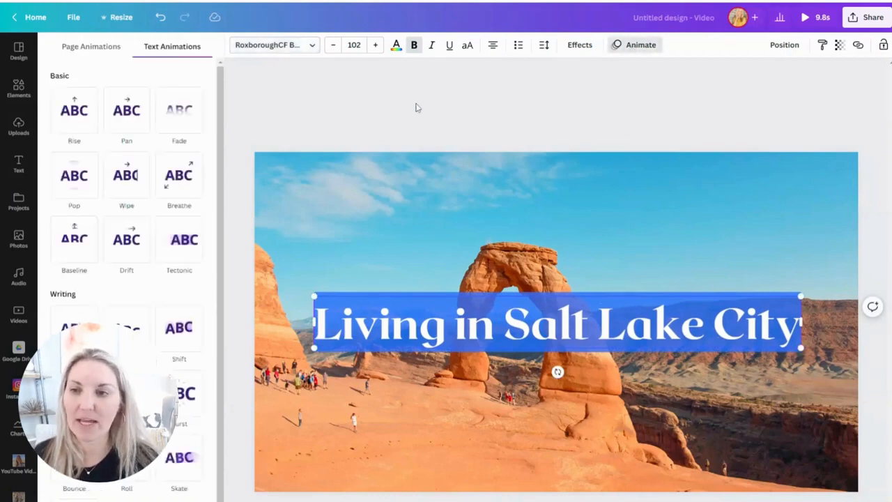
click(175, 180)
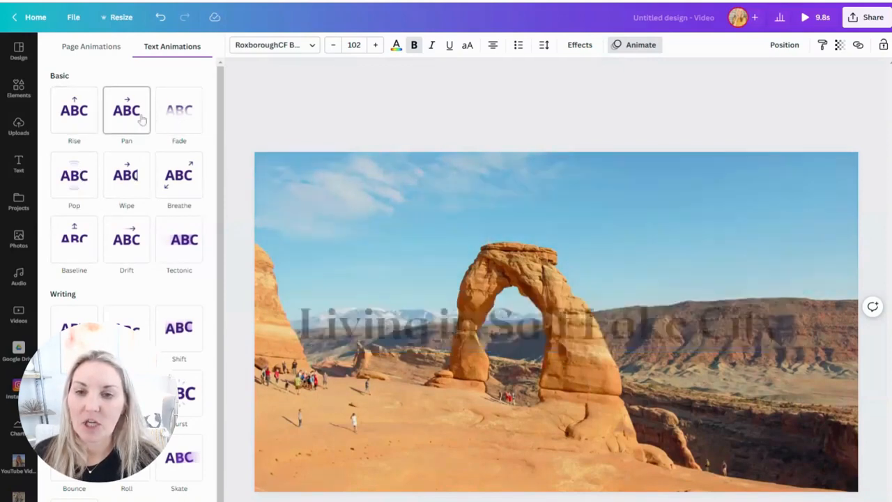
click(175, 181)
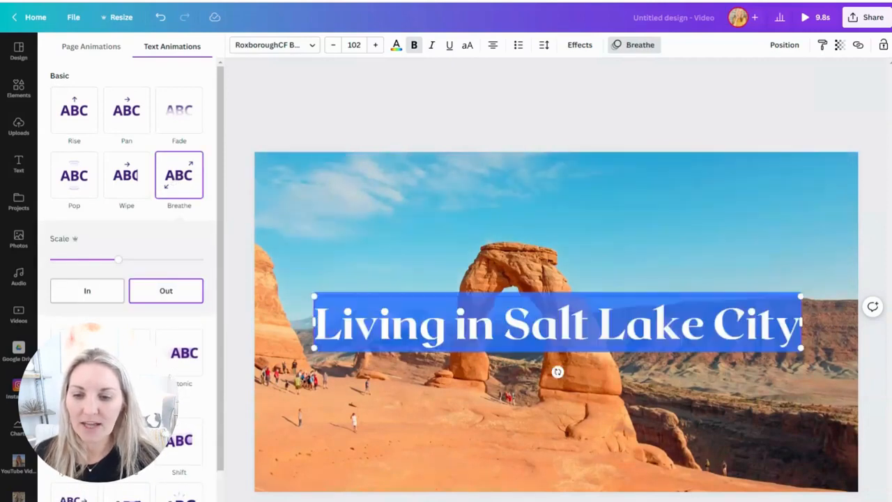
click(558, 217)
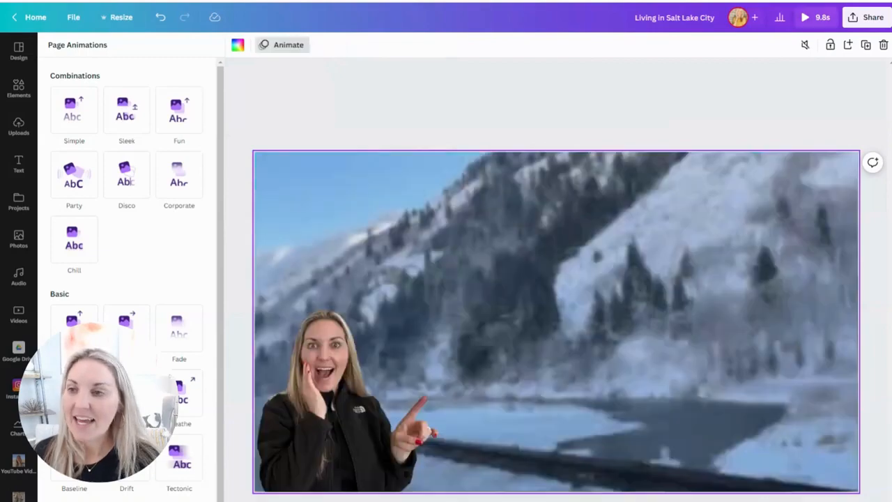
- Search the elements for "twirling circles" and limit the results to graphics for the snowy mountainside page
click(18, 85)
click(105, 50)
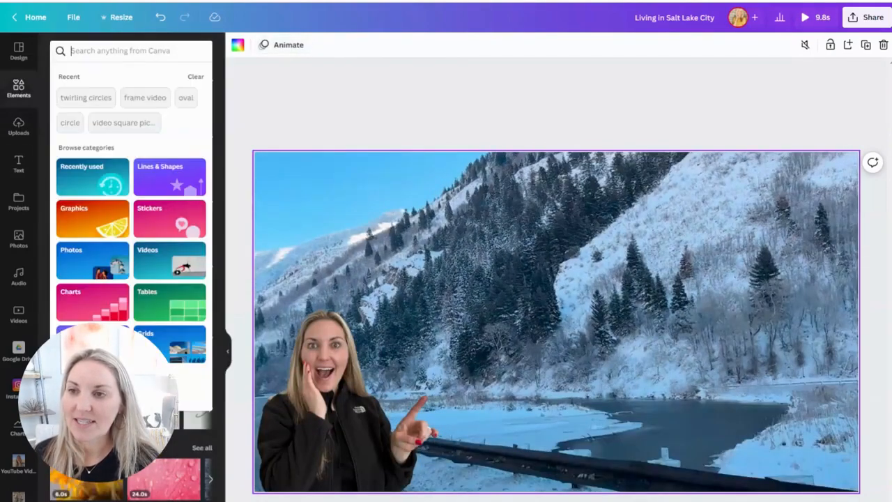
click(79, 98)
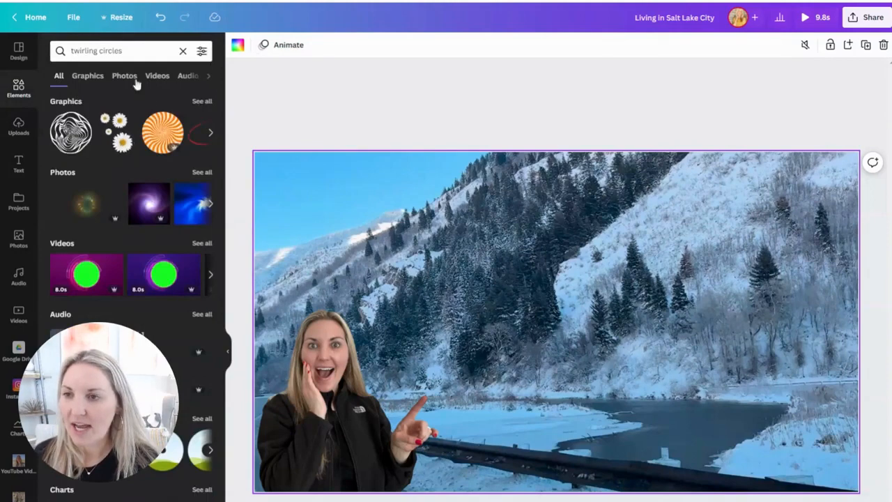
click(97, 77)
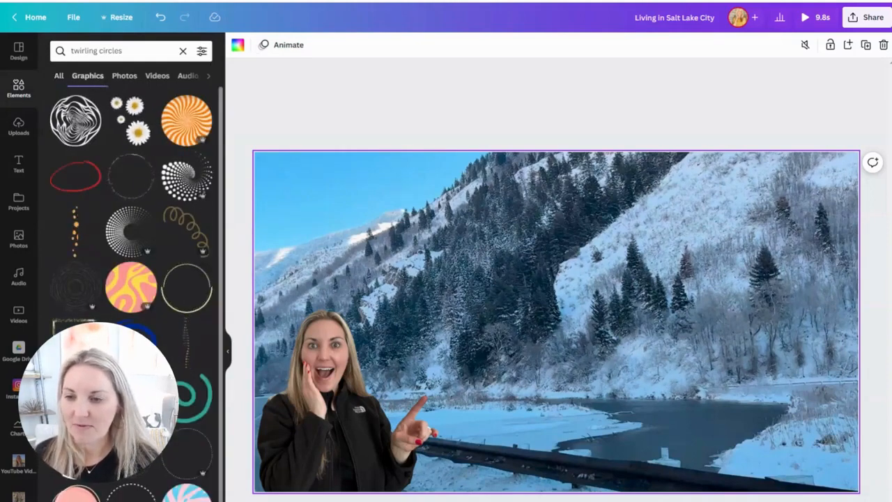
- Try the animated cream-and-white arcs graphic at a smaller size in the snowy page's upper-right area, and delete it
click(129, 444)
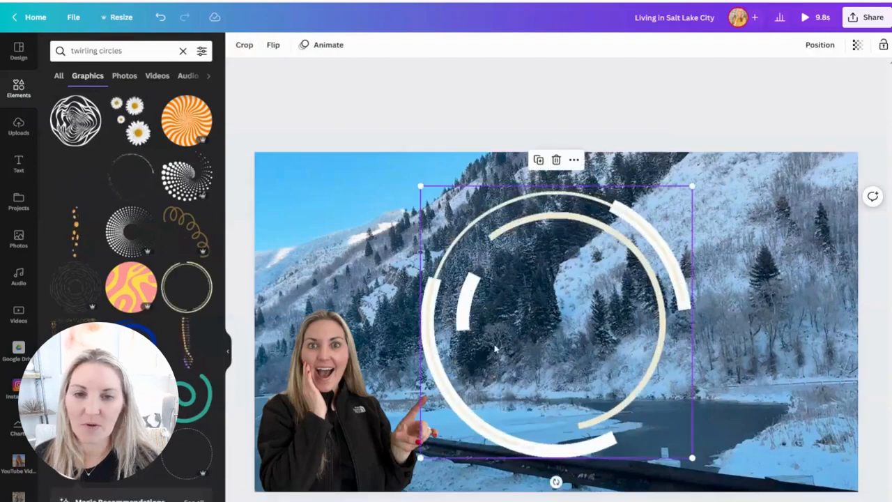
drag(504, 342, 719, 230)
drag(636, 74, 711, 149)
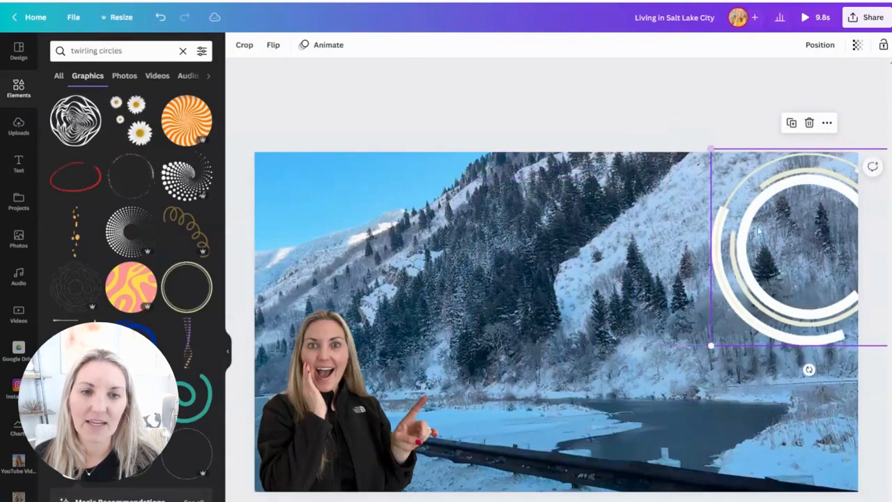
drag(806, 275, 728, 257)
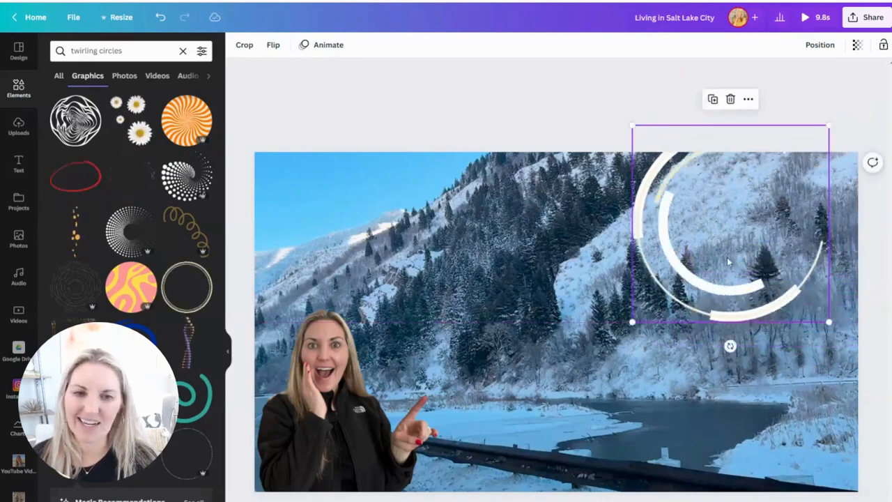
key(Delete)
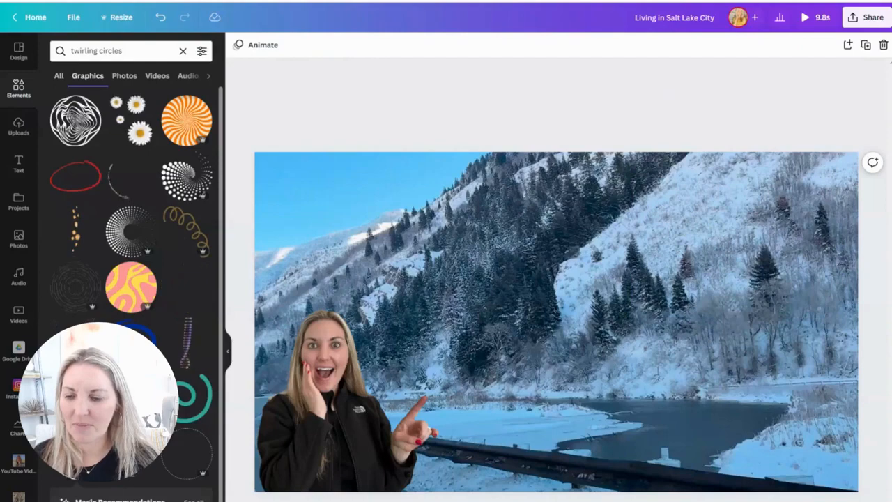
- Add the dark double ring with dotted segments from the magic recommendations, enlarge it to about 905 by 905, and place it around the woman
click(194, 500)
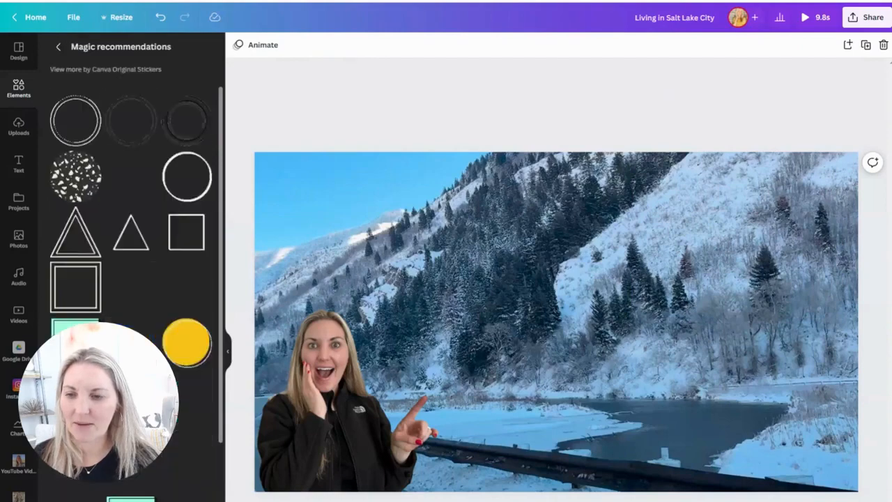
click(132, 124)
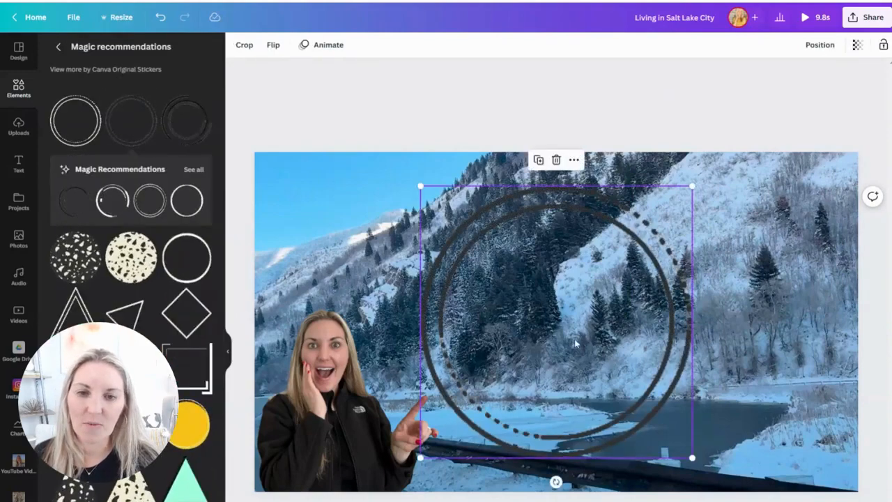
drag(577, 337, 391, 405)
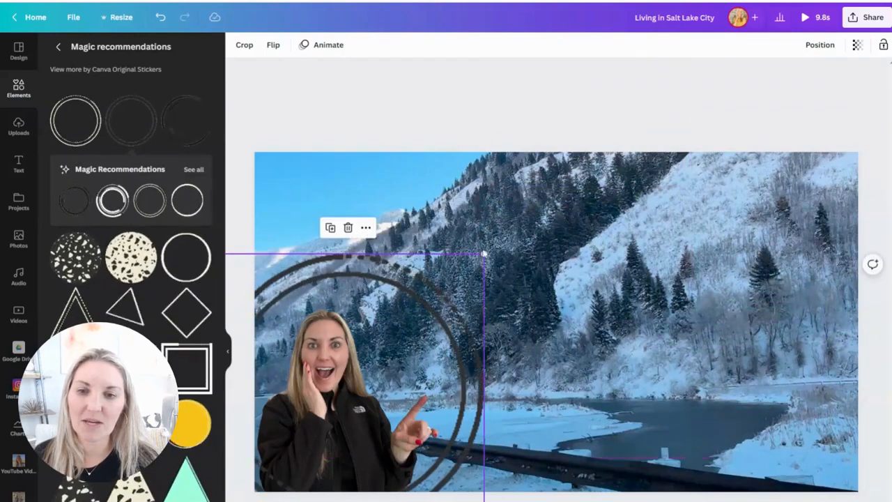
click(484, 253)
click(480, 258)
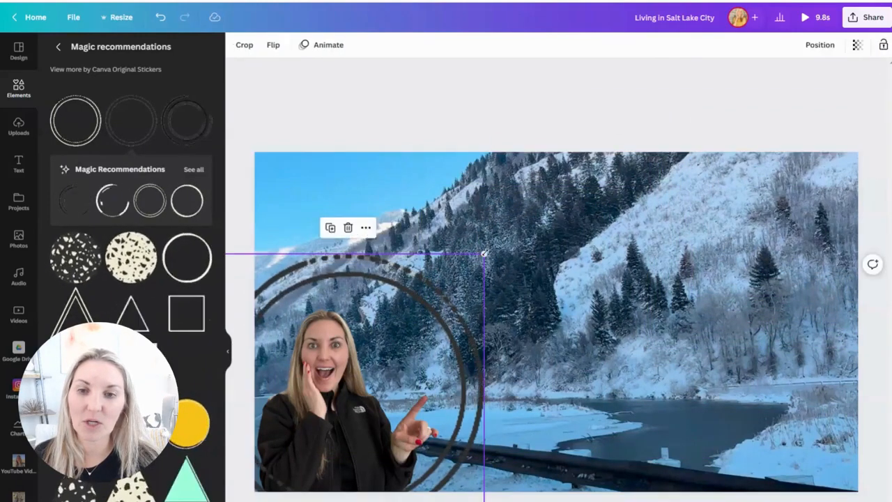
mouse_move(484, 254)
mouse_down()
mouse_move(568, 179)
mouse_move(500, 246)
mouse_up()
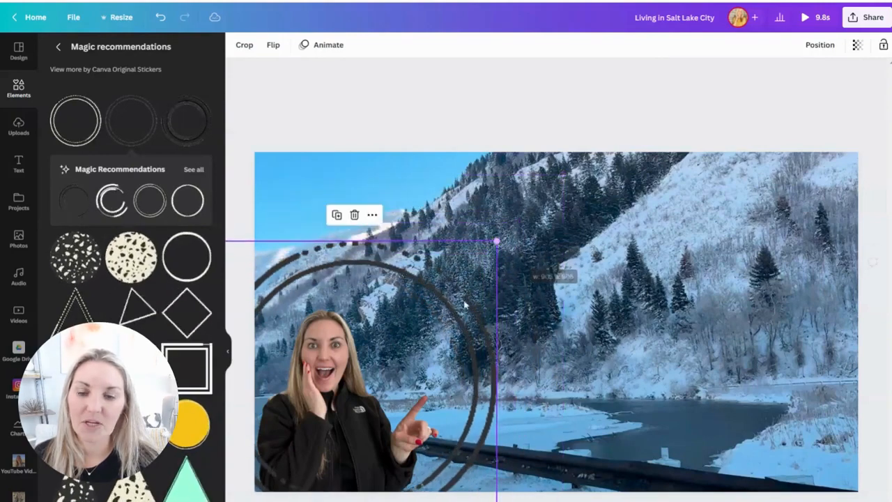
drag(388, 361, 384, 363)
click(552, 311)
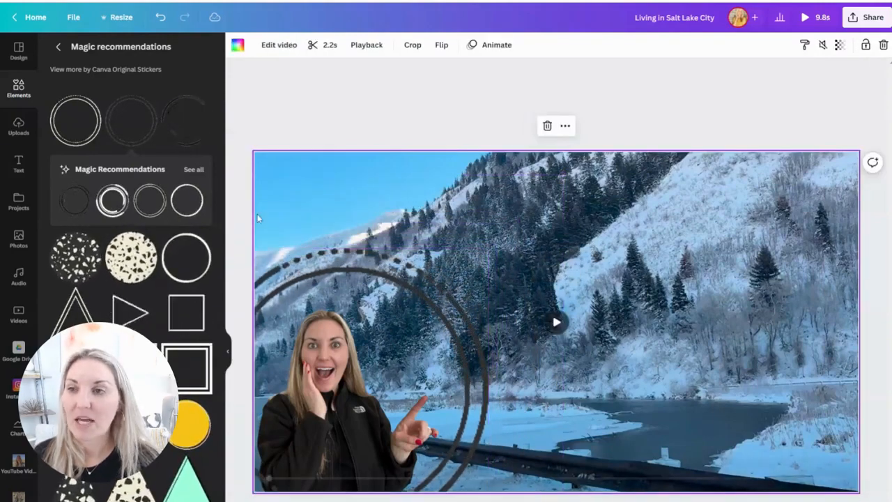
- Add a subheading to the snowy page reading "Hosted by" followed by the host's first name
click(18, 163)
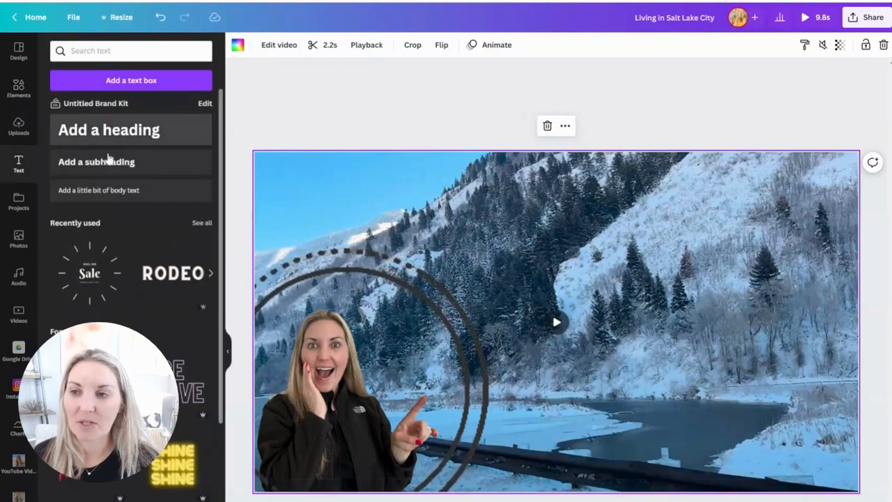
click(119, 162)
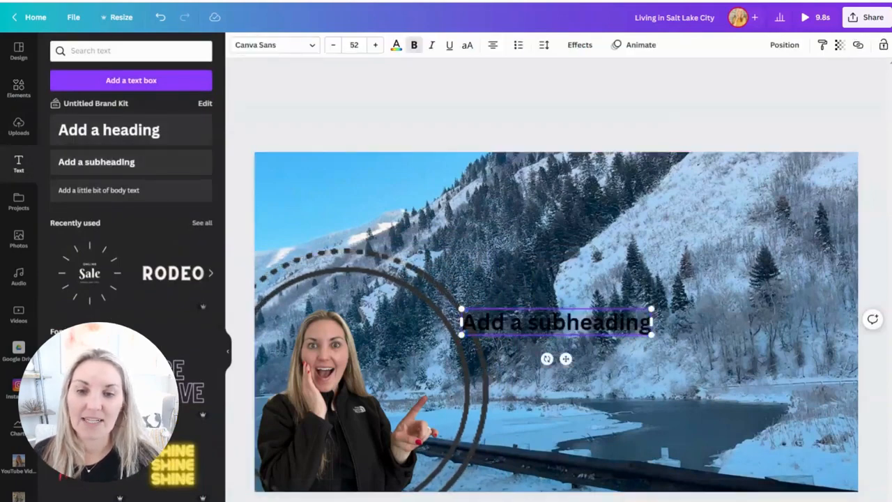
text(Ho)
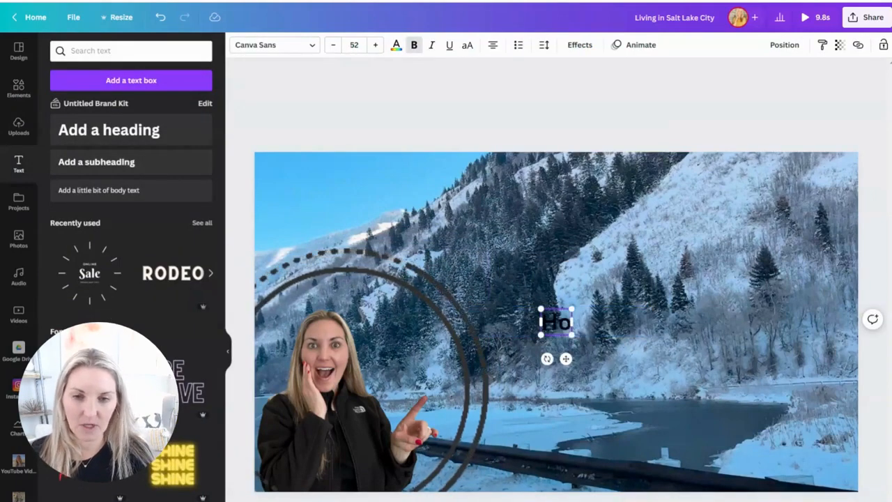
text(sted by Mariah)
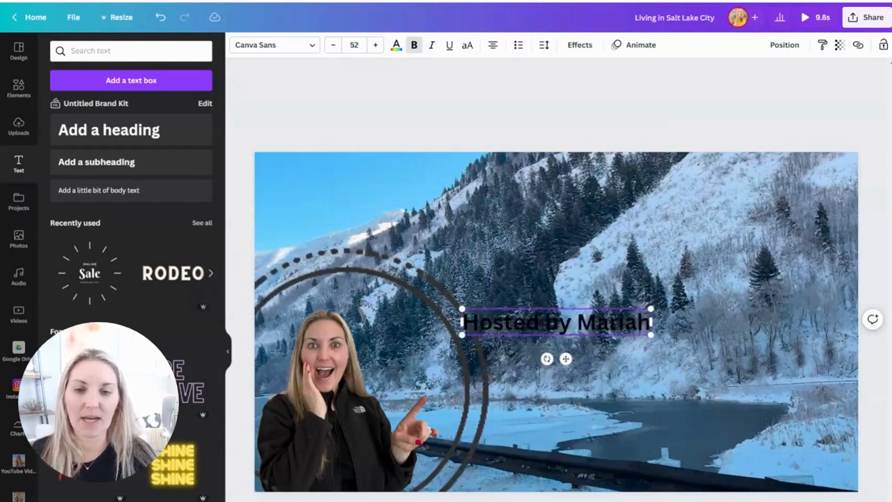
- Set the snowy page's "Hosted by" text in RoxboroughCF Bold and give it the Breathe text animation
key(ctrl+a)
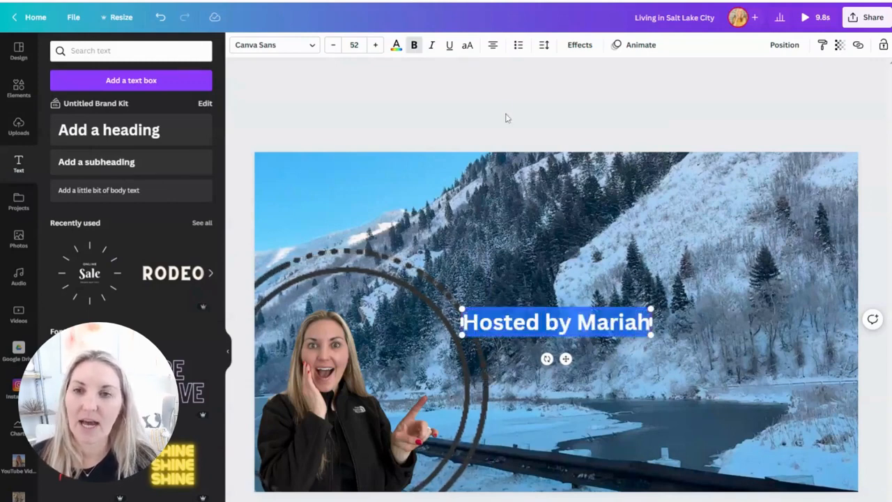
click(315, 44)
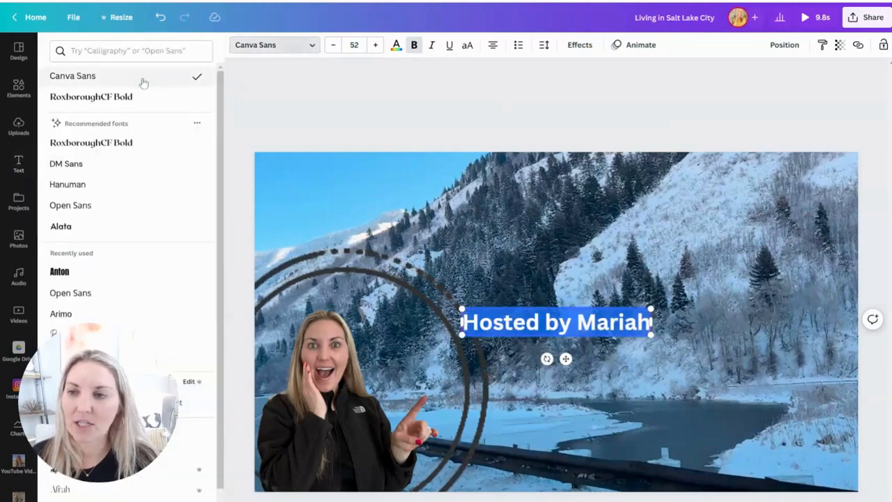
click(120, 105)
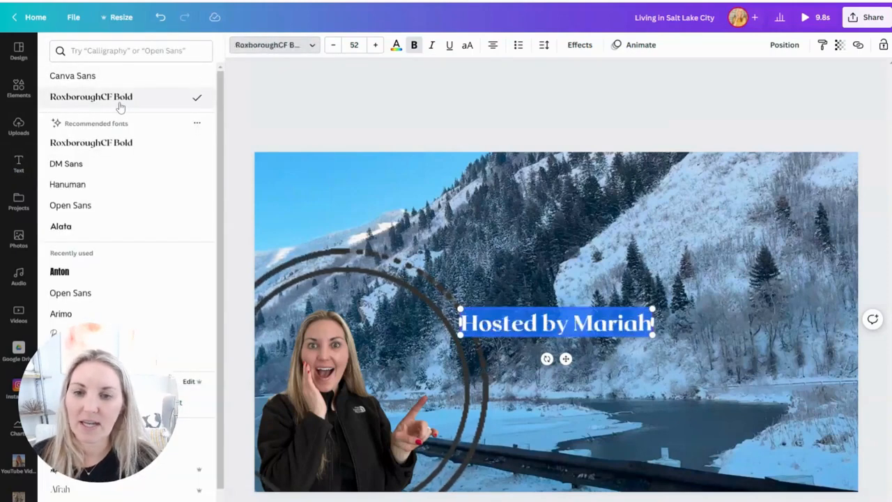
click(640, 46)
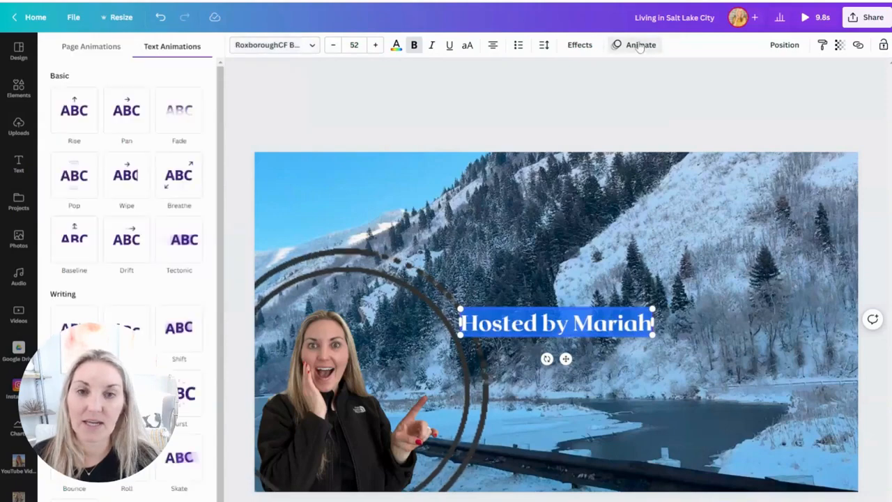
click(167, 190)
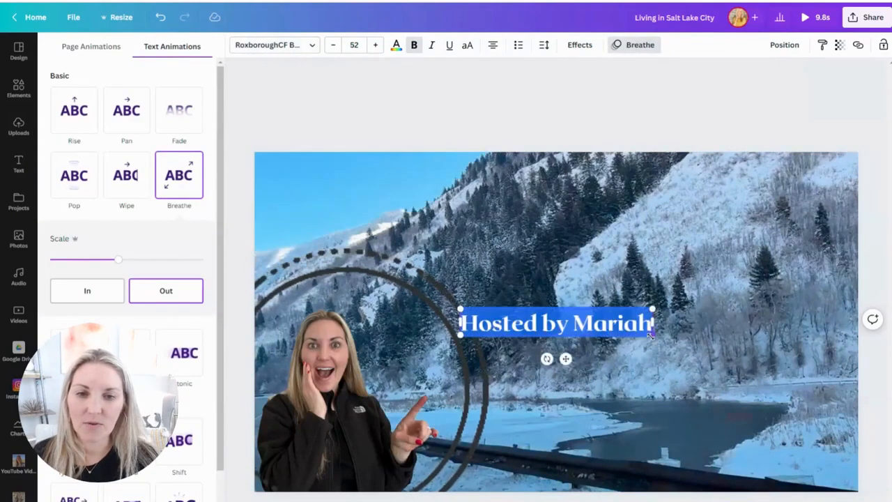
- Enlarge the "Hosted by" text to about size 91 and move it to the snowy page's upper centre
drag(652, 335, 796, 356)
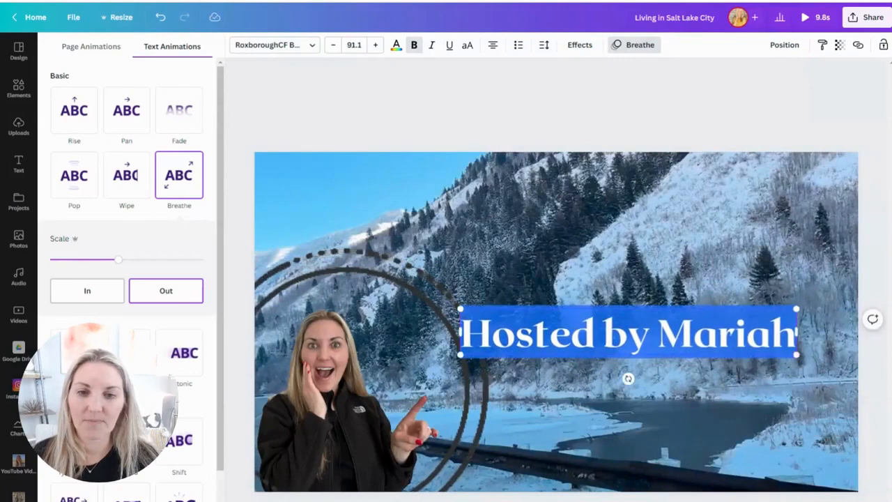
drag(611, 308, 534, 171)
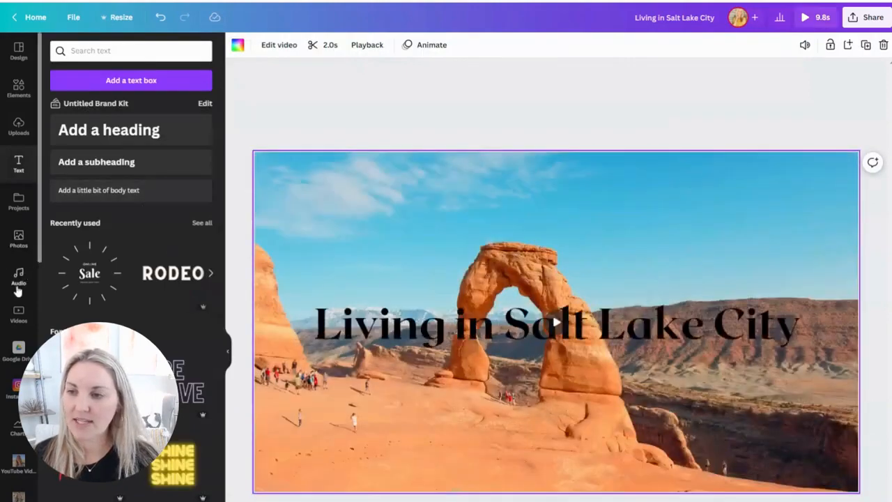
- Examine the full list of recently used audio tracks for possible intro music
click(19, 279)
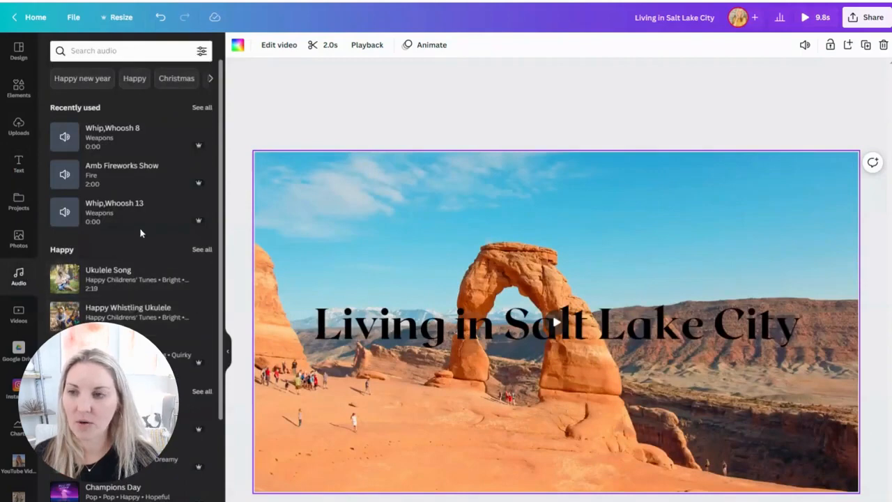
click(198, 111)
scroll(181, 293, down, 3)
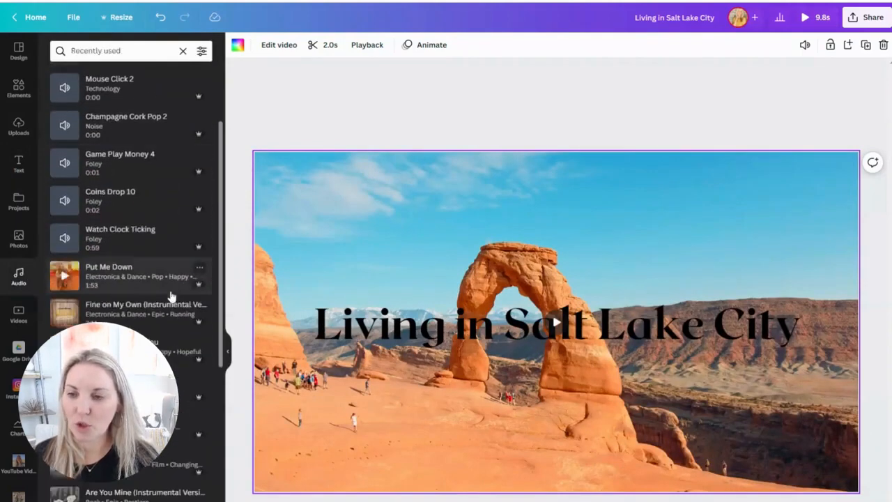
scroll(171, 296, down, 12)
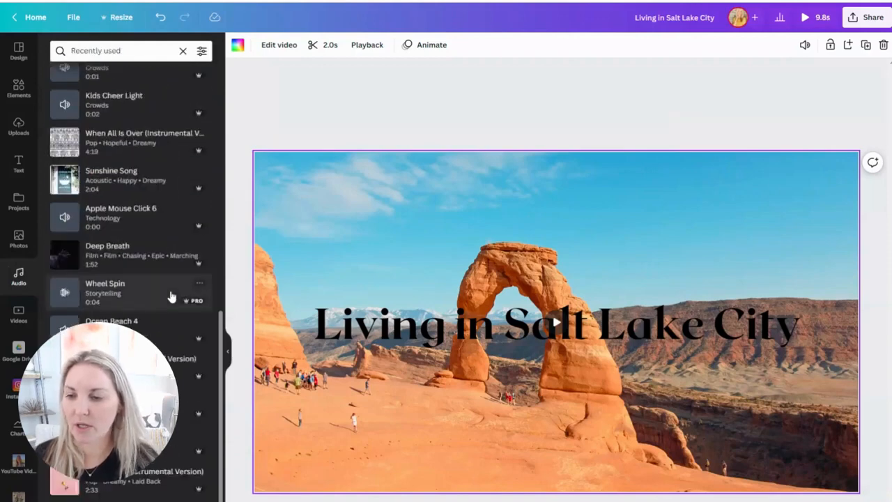
scroll(171, 296, down, 2)
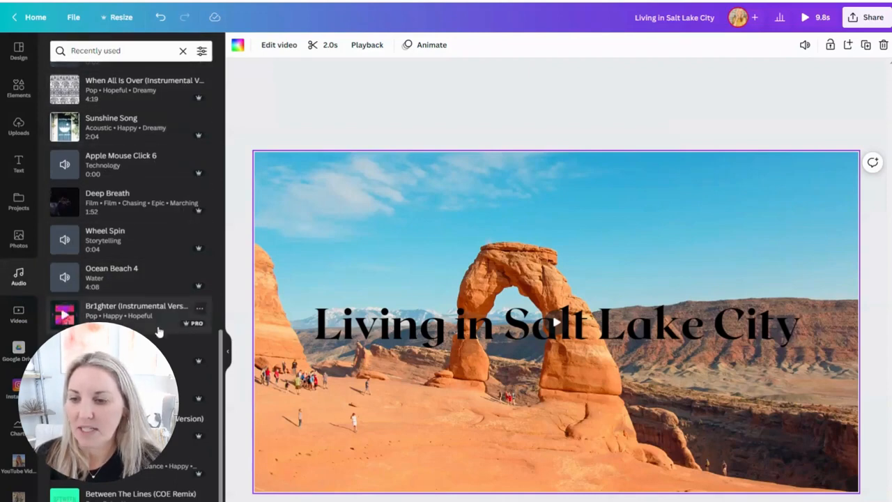
scroll(160, 328, down, 5)
scroll(160, 331, down, 7)
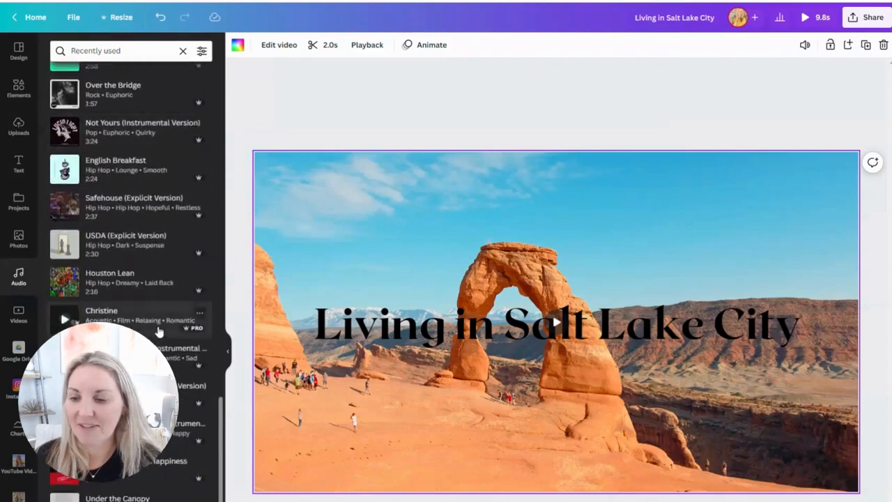
scroll(159, 331, up, 12)
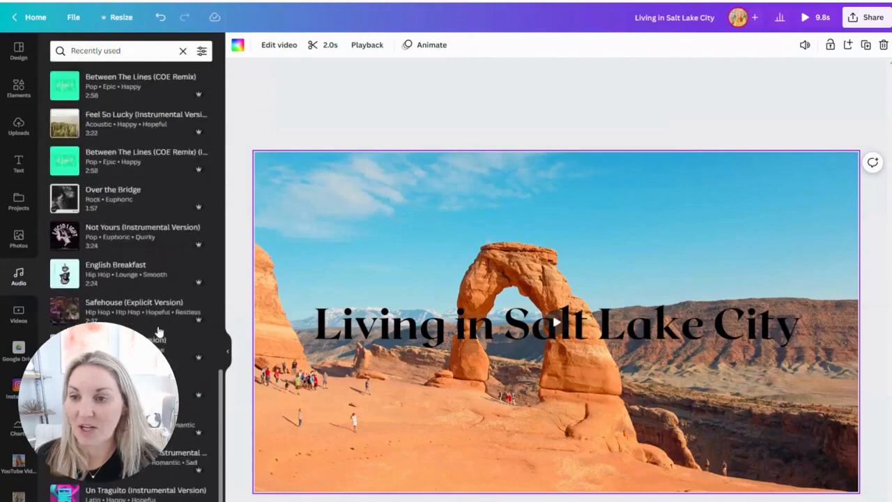
drag(221, 336, 222, 70)
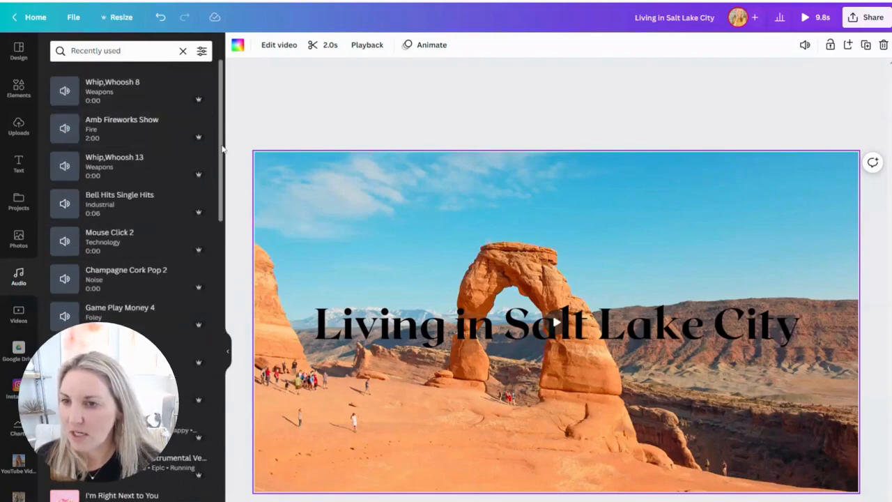
drag(222, 149, 222, 153)
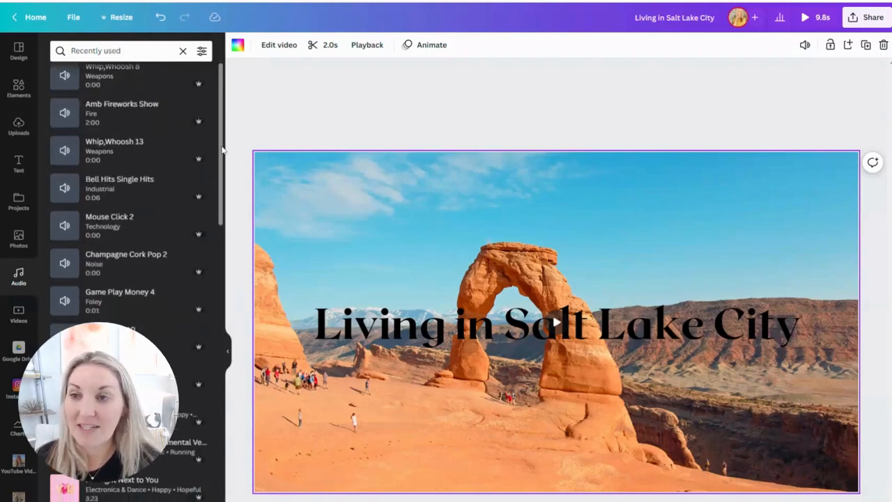
- Clear the recently used filter and look through the audio library's suggested themes and genre collections
click(183, 50)
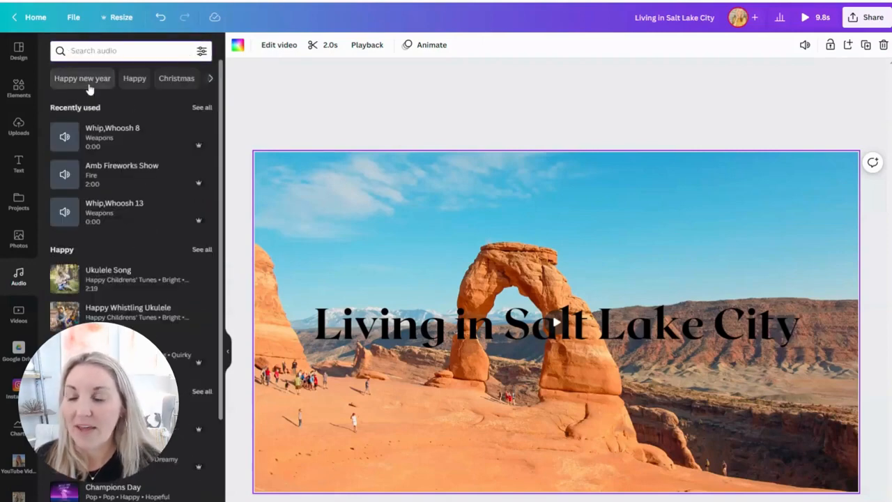
click(208, 82)
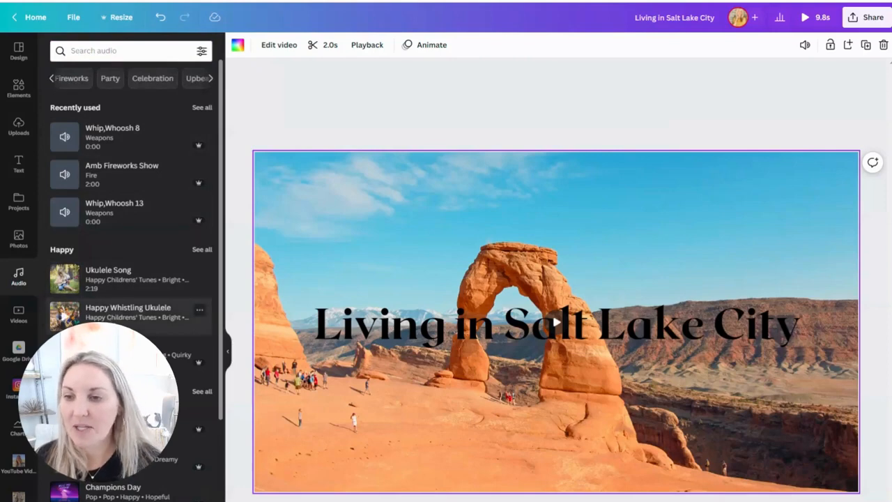
scroll(168, 369, down, 3)
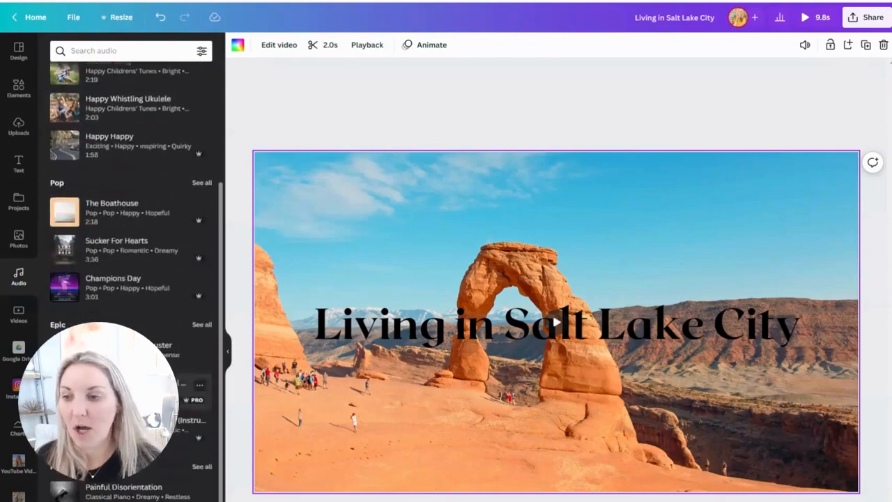
scroll(125, 279, down, 3)
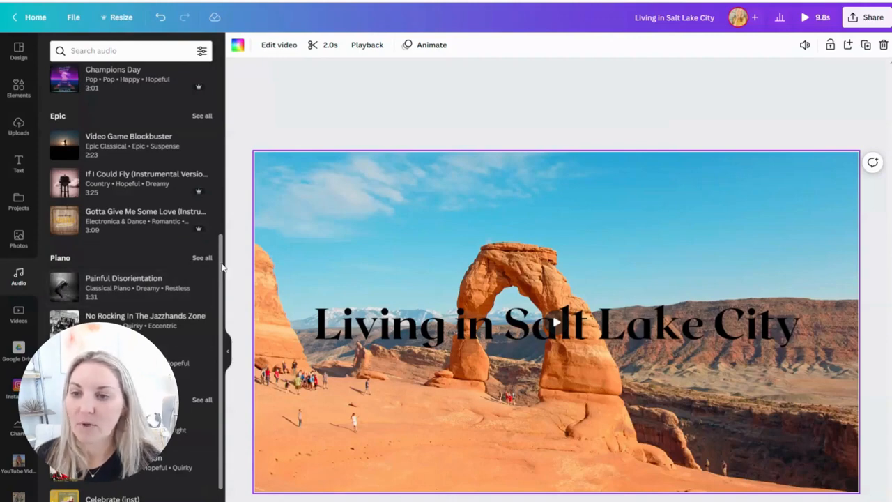
drag(223, 267, 222, 238)
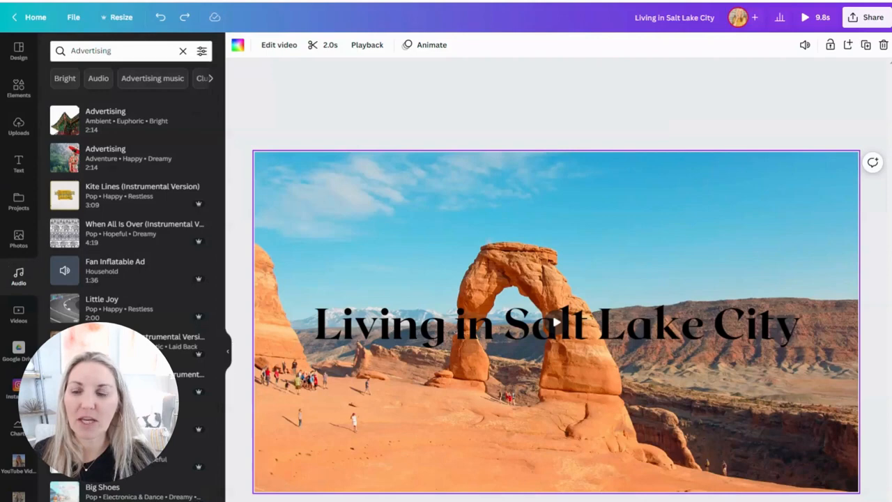
- Preview both tracks titled "Advertising" and add the Ambient, Euphoric, Bright one to the video
click(65, 121)
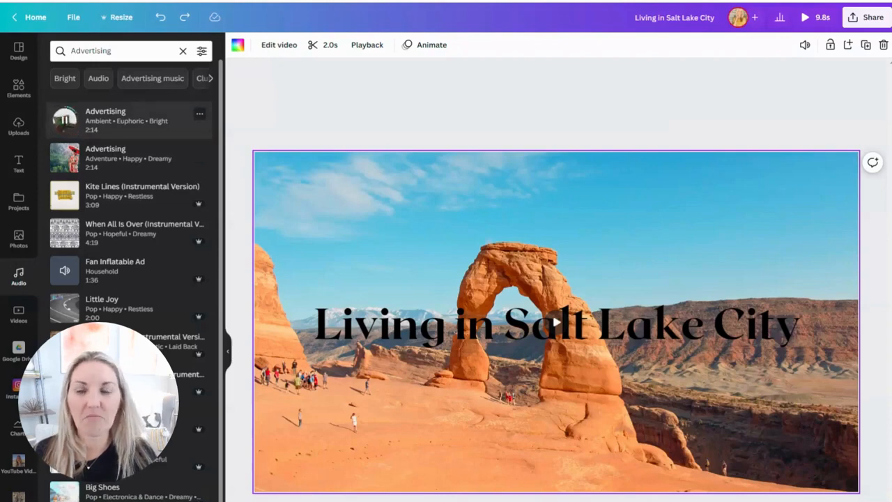
click(63, 157)
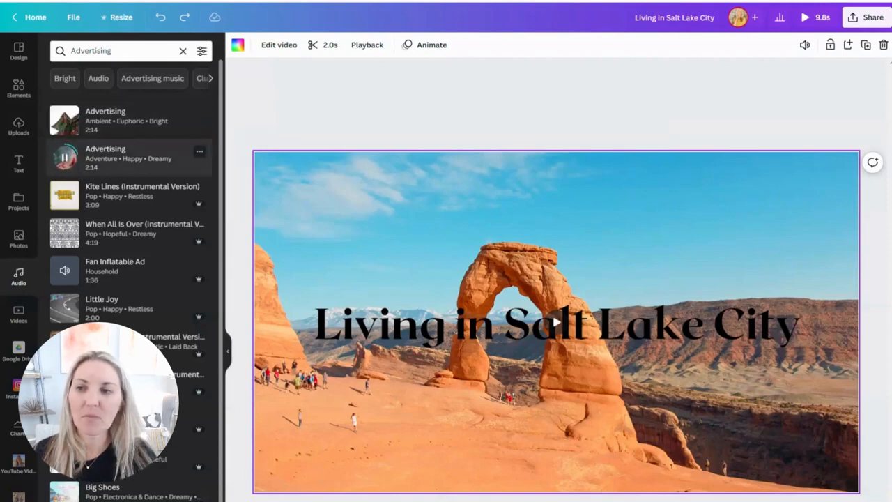
click(62, 158)
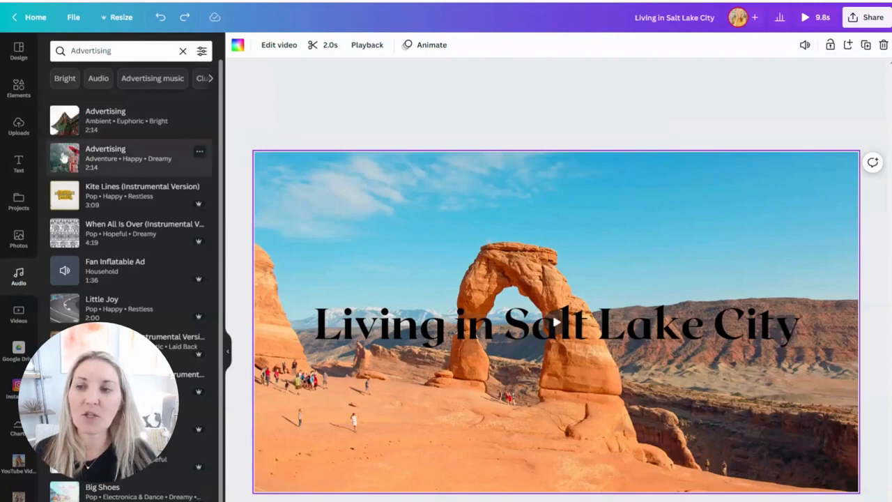
click(95, 118)
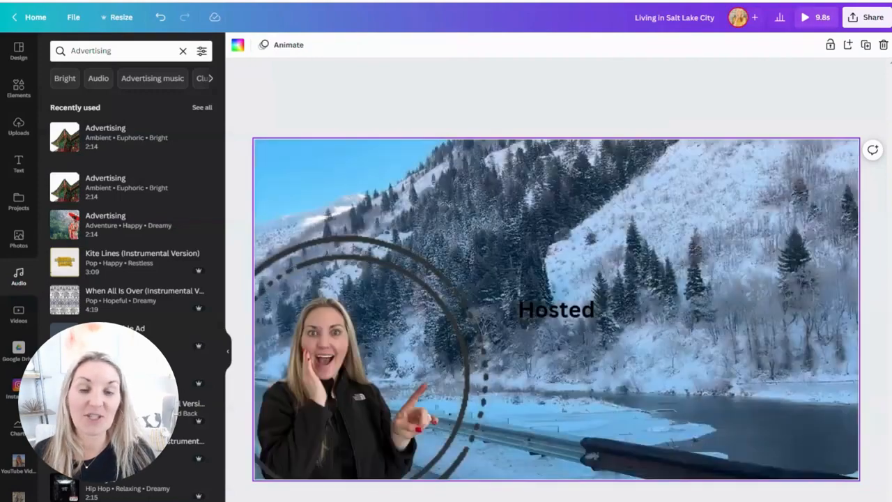
- Complete the snowy page's "Hosted" text so it reads "Hosted By" followed by the host's first name
click(593, 316)
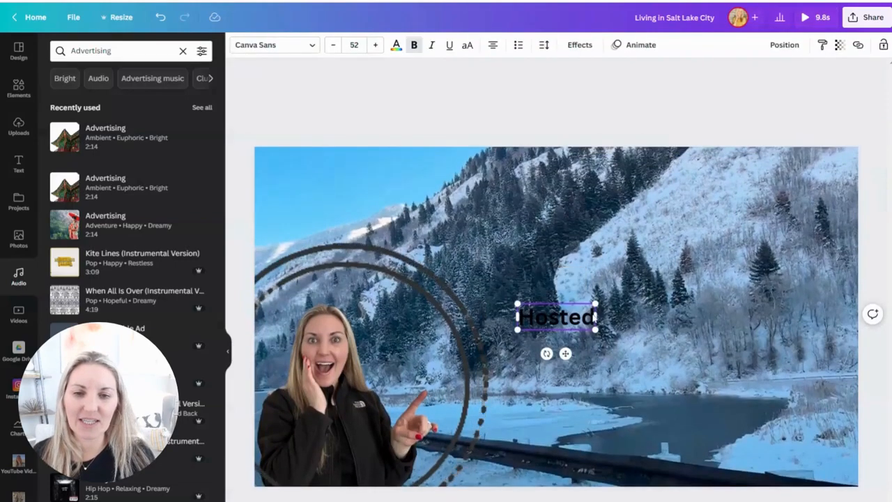
text(By)
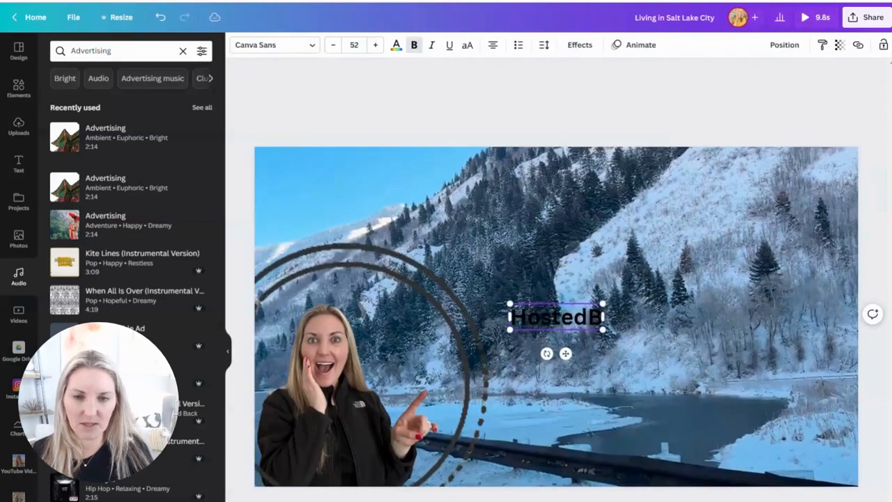
text( Mariah)
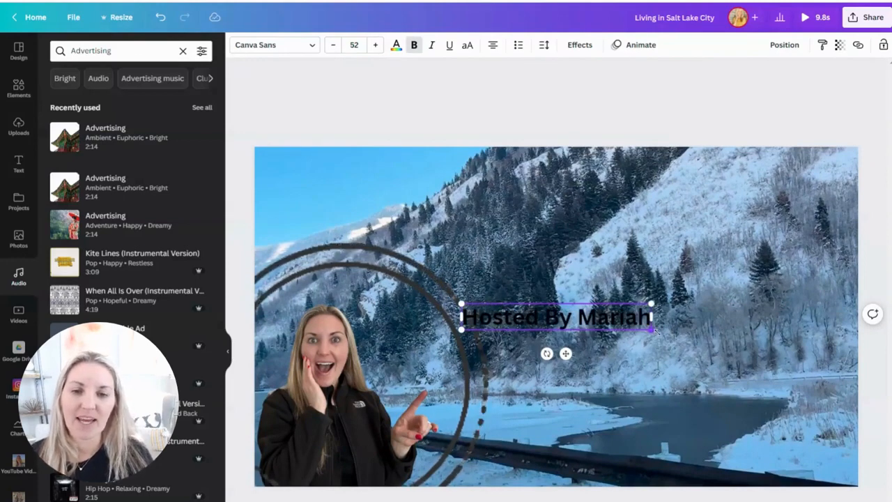
- Enlarge the "Hosted By" text to about size 74 and place it slightly higher, beside the ring around the woman
drag(651, 329, 733, 341)
drag(580, 302, 603, 278)
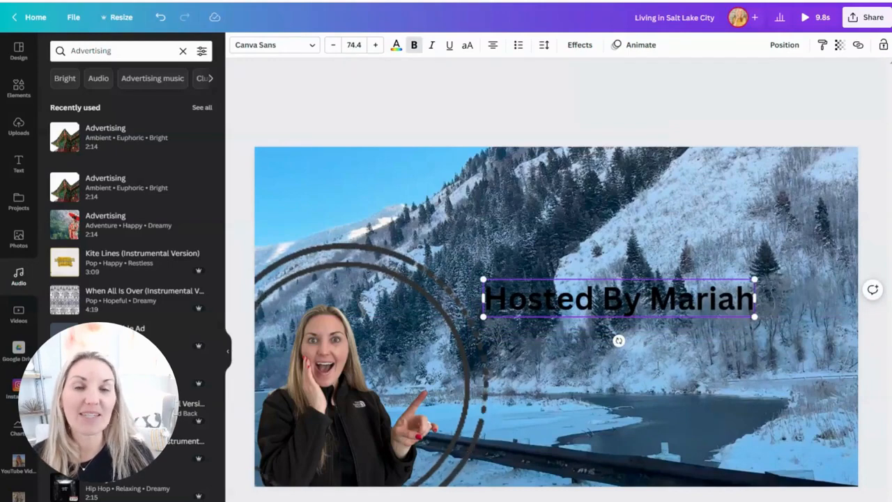